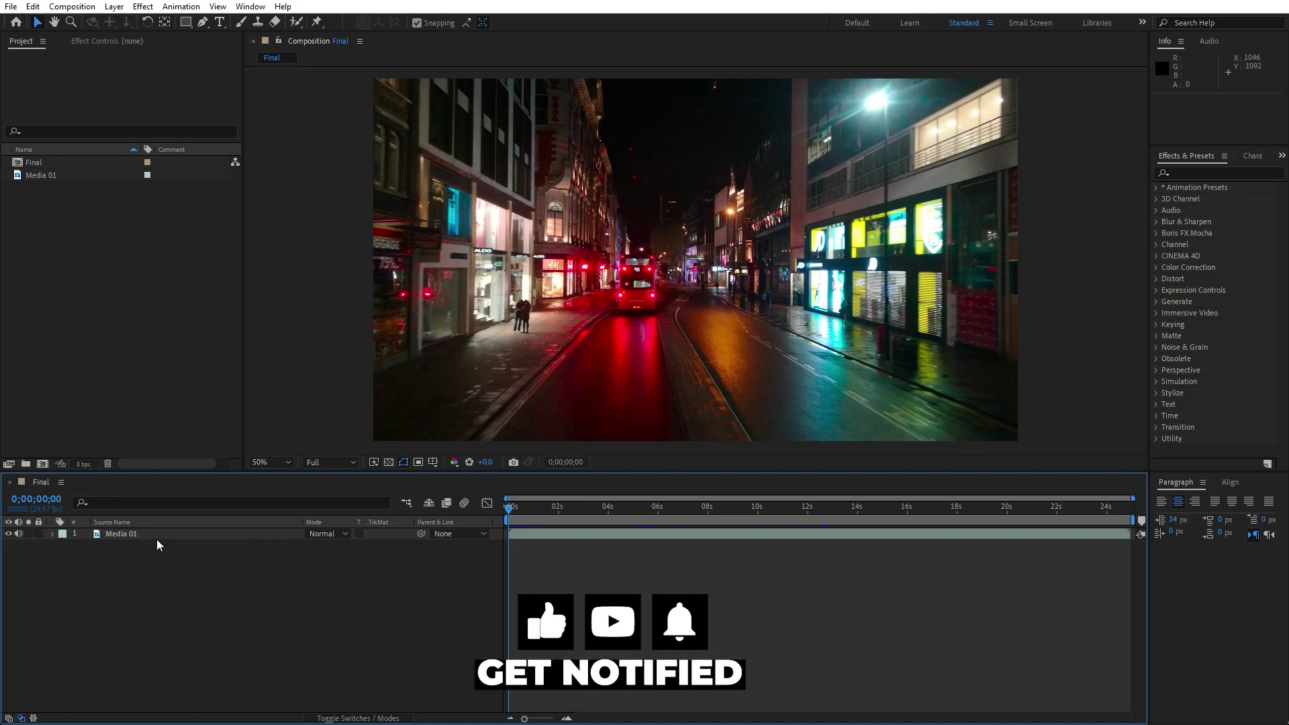
Create a 1920×1080 cyan solid named 'Light Leaks' above Media 01 in the Final comp
key(ctrl+k)
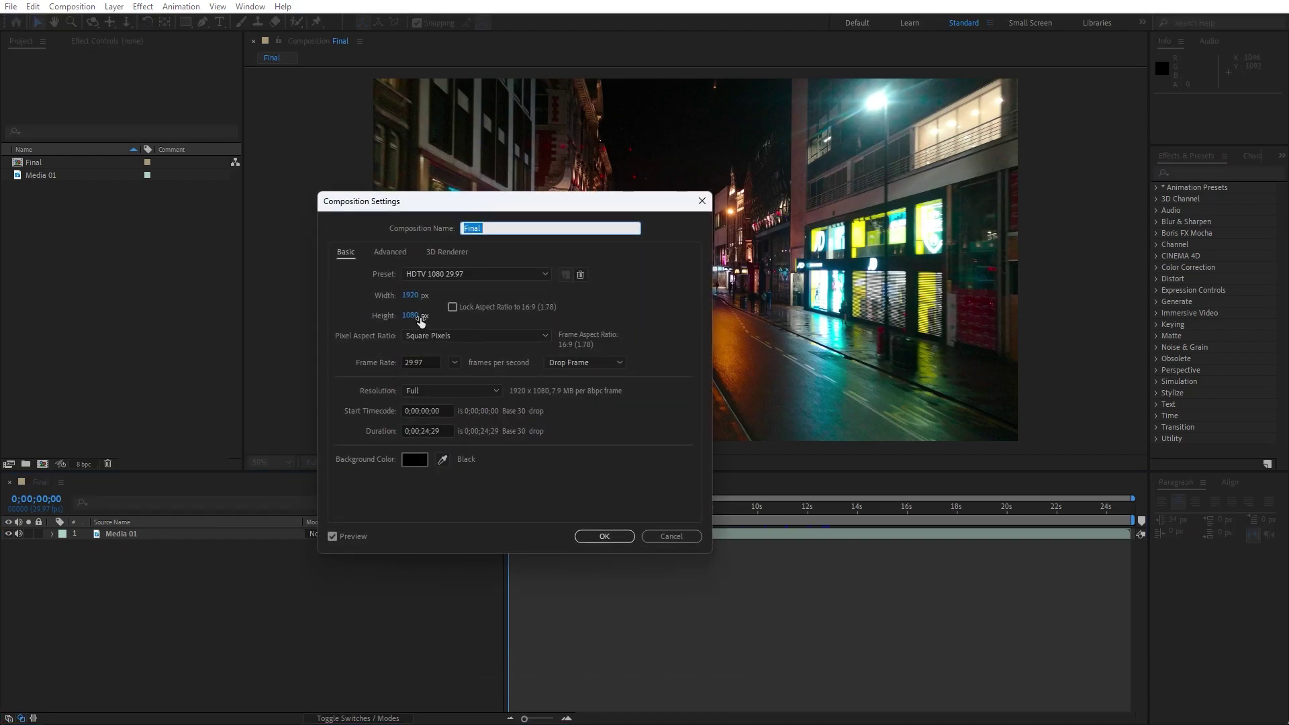
click(686, 537)
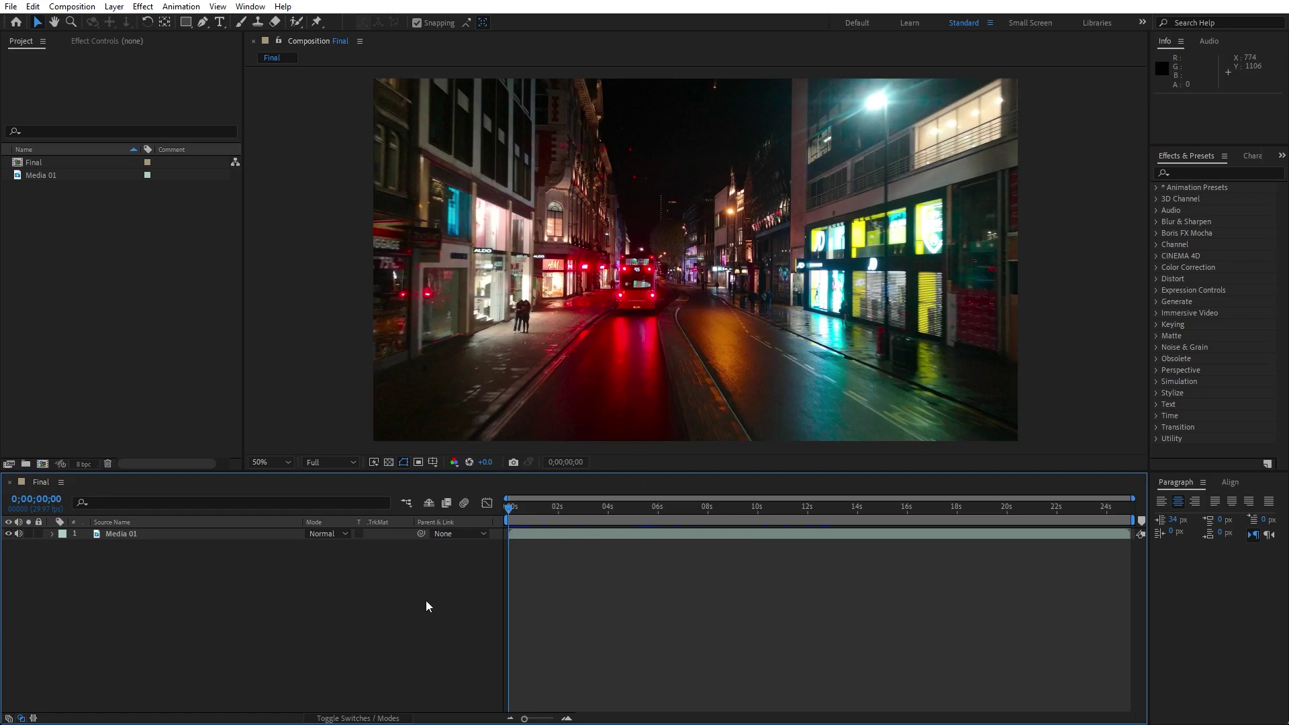
right_click(340, 605)
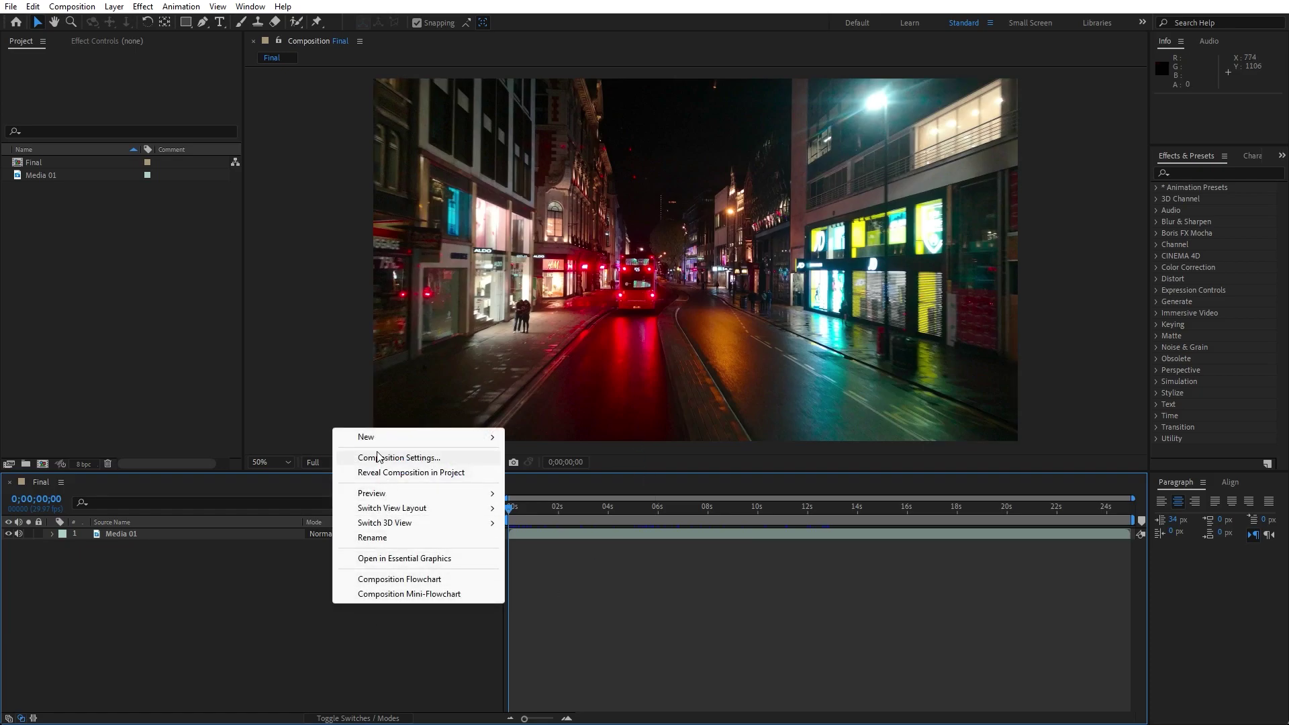
mouse_move(373, 437)
click(554, 472)
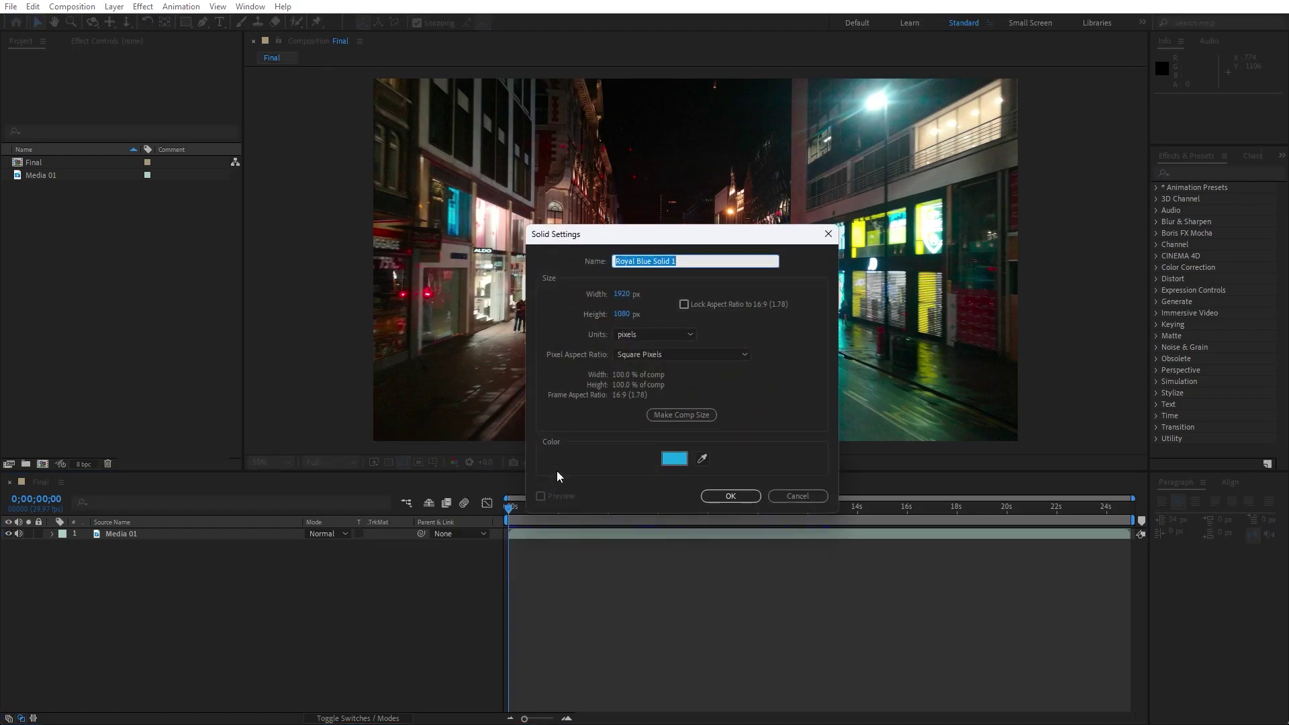
text(Light Leaks)
click(740, 498)
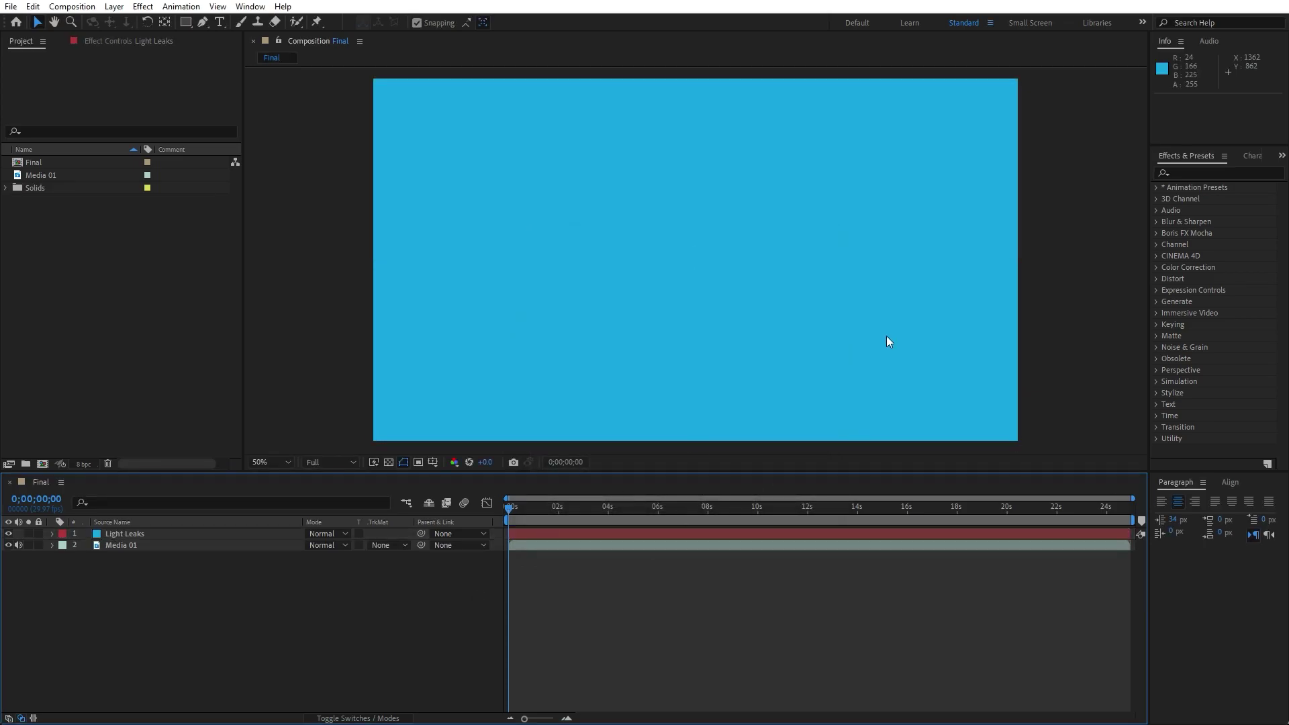
Apply the Fractal Noise effect to the Light Leaks solid
click(1191, 173)
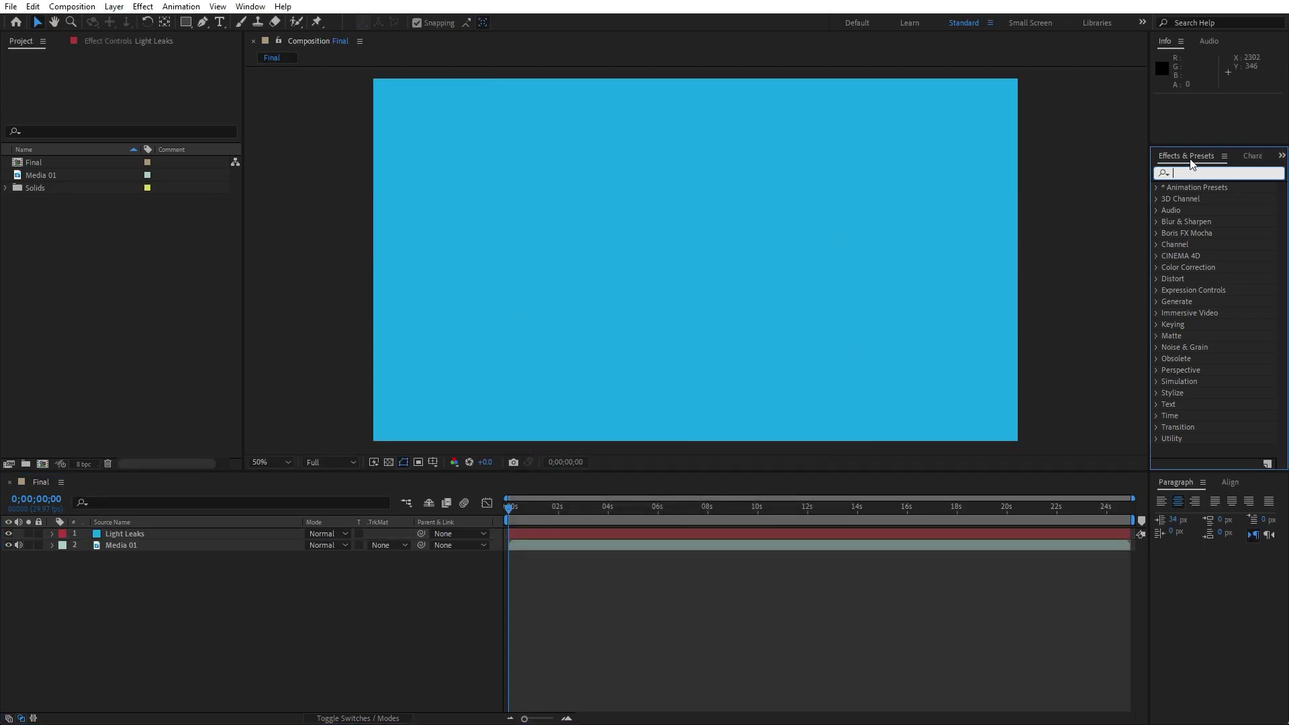
click(250, 6)
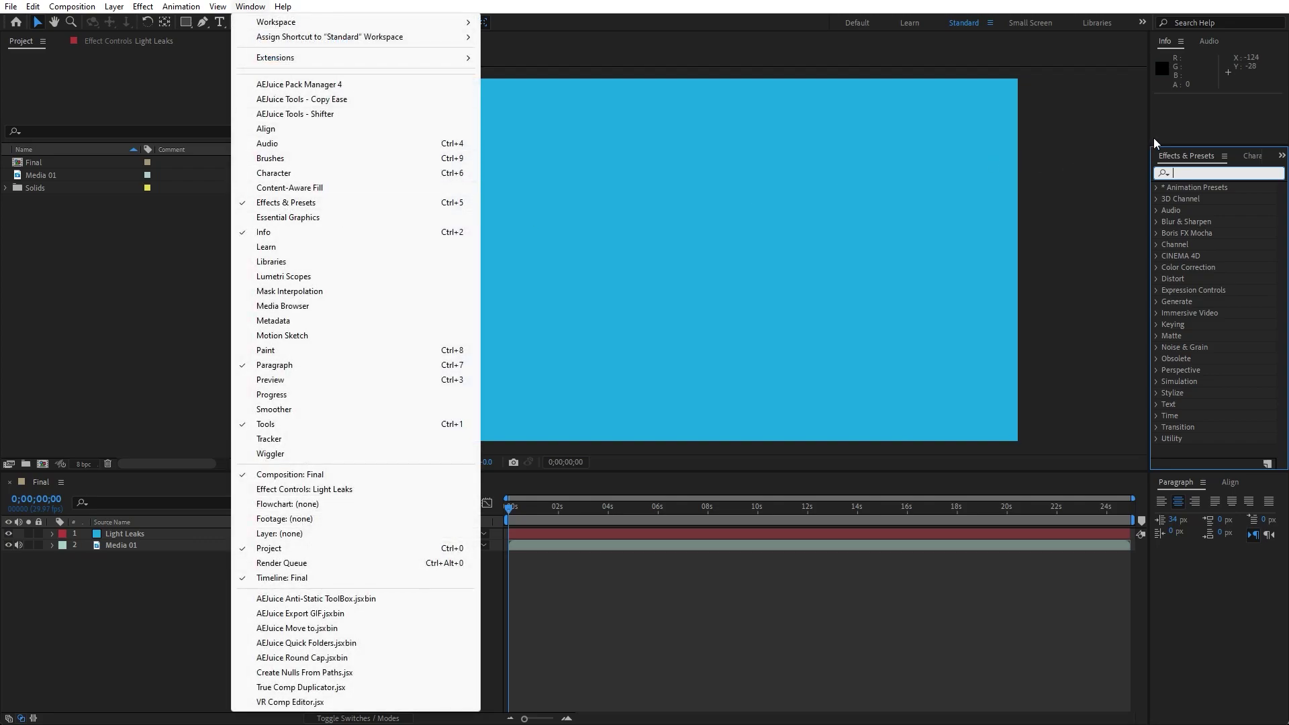
click(1189, 172)
text(fracta)
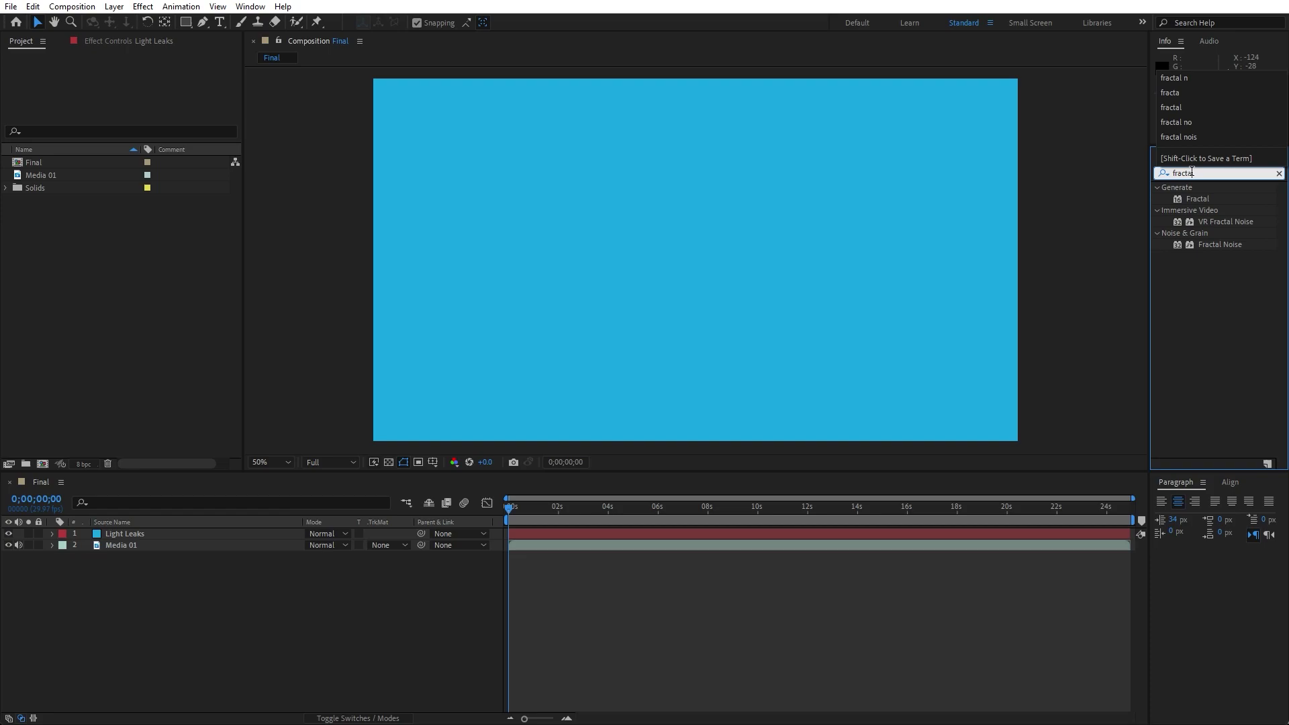
drag(1221, 246, 173, 537)
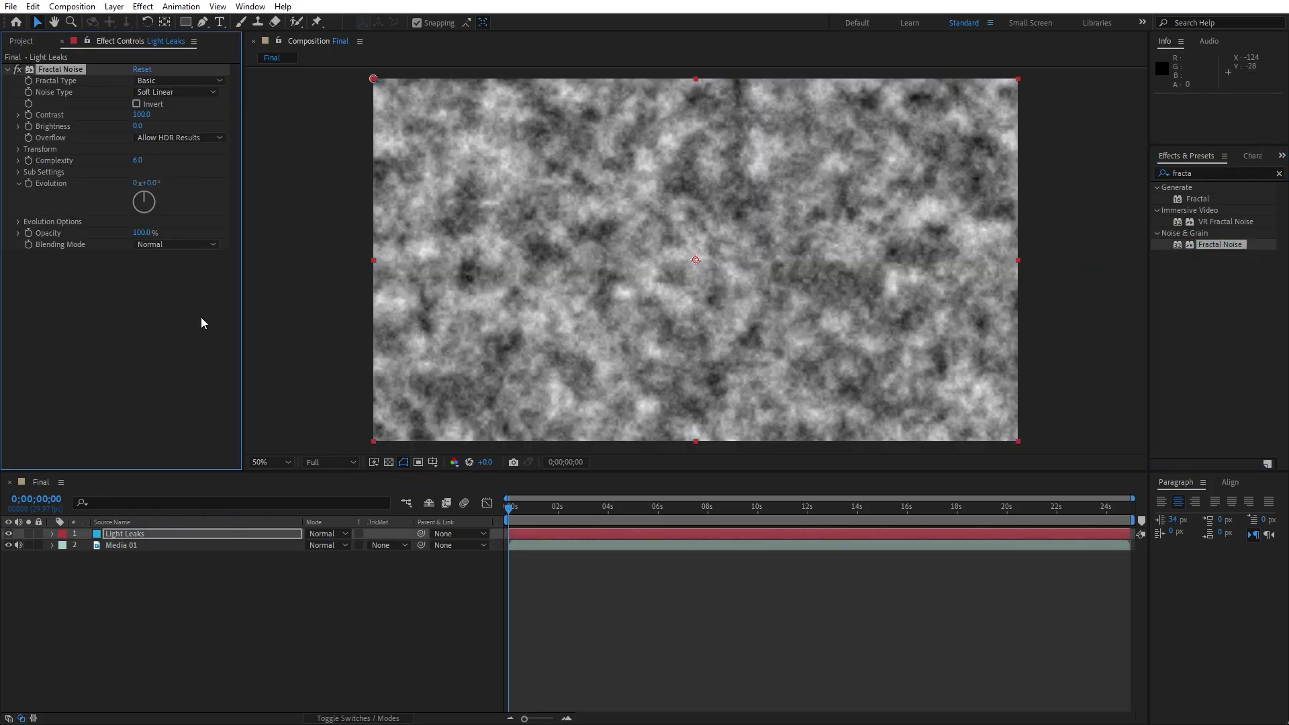
click(180, 303)
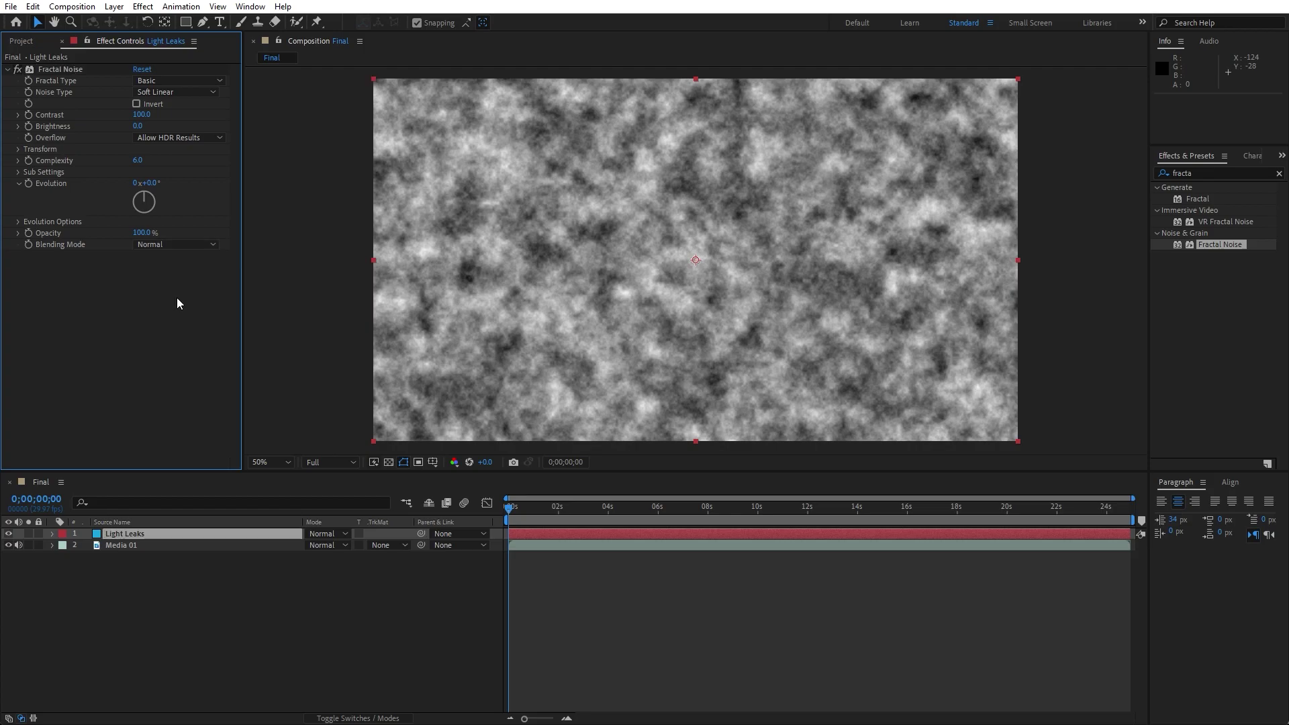
Set Fractal Noise to Dynamic Progressive, Block noise, Contrast 200, Brightness -80, Complexity 1
click(166, 82)
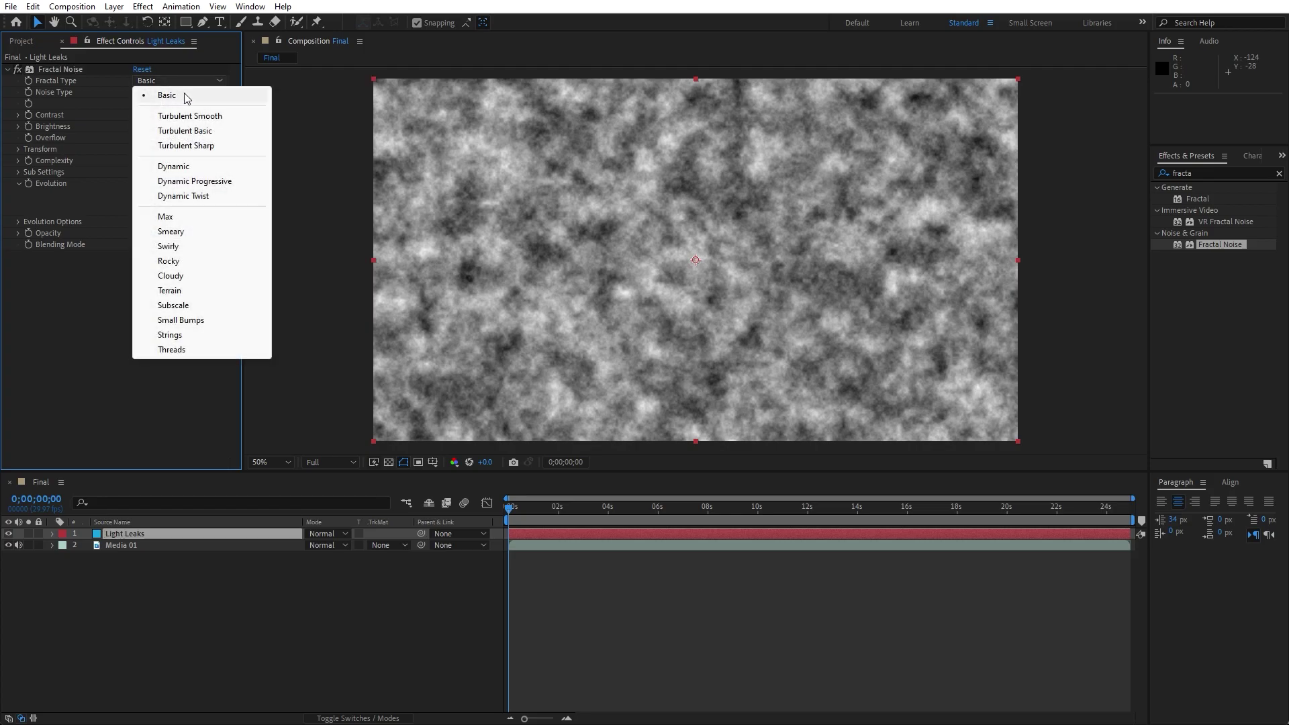
click(226, 182)
click(171, 92)
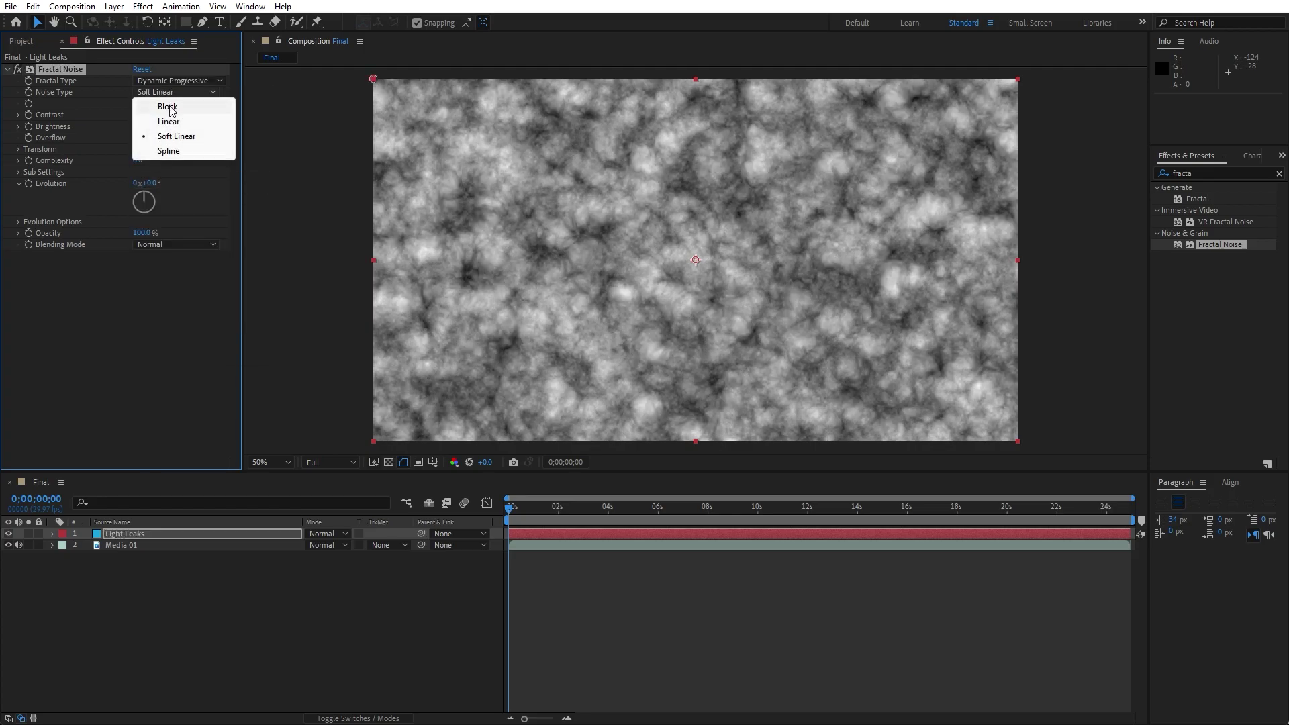
click(170, 108)
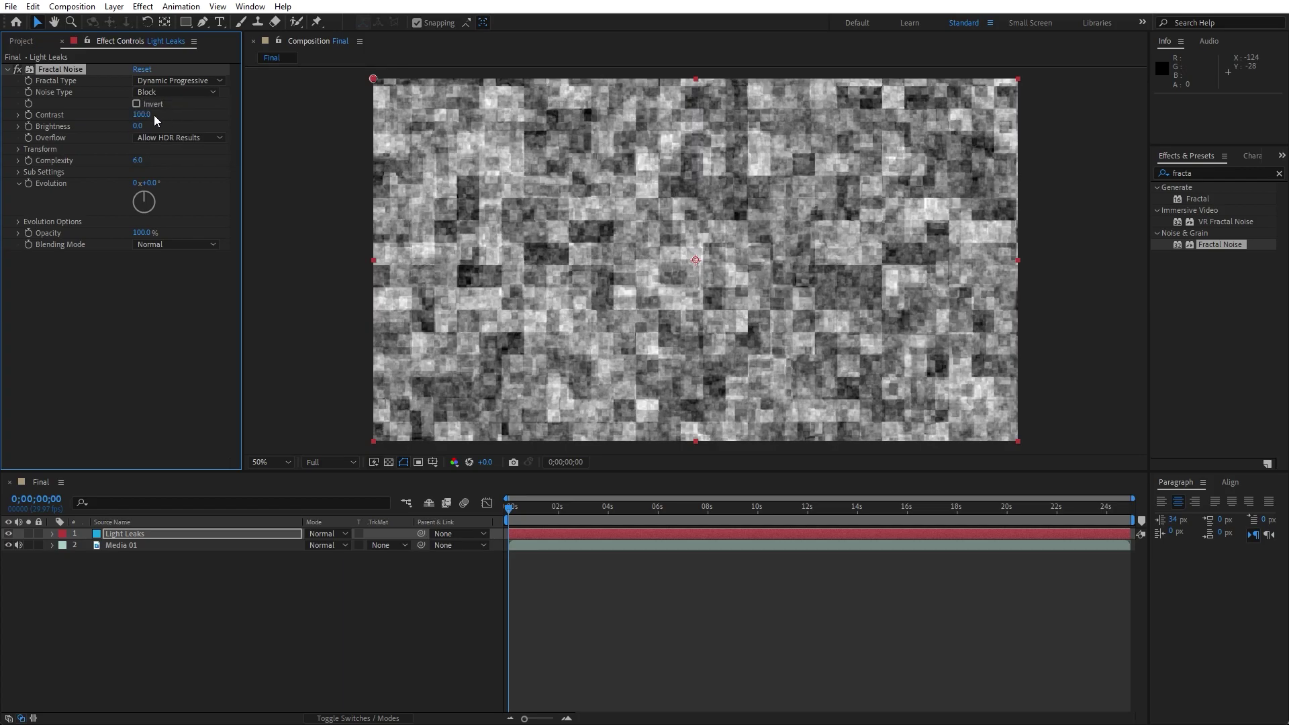
click(147, 118)
text(200)
key(Return)
click(141, 126)
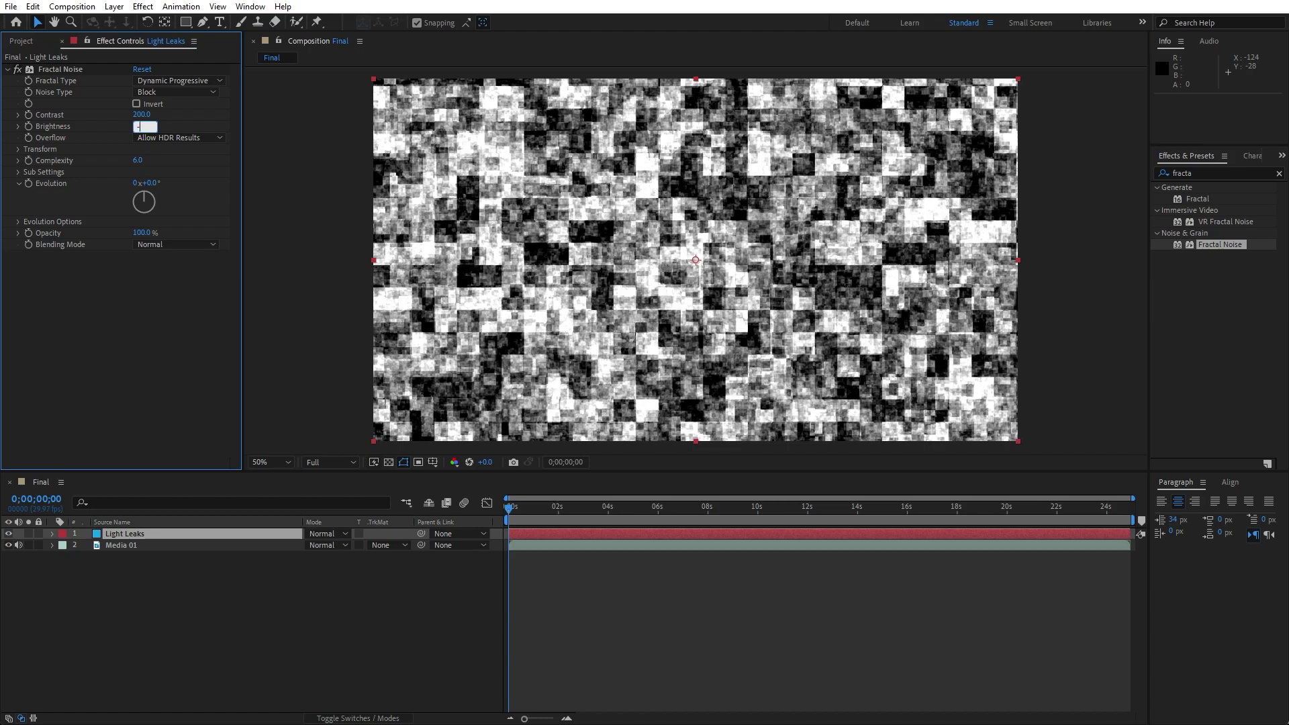
text(-80)
key(Return)
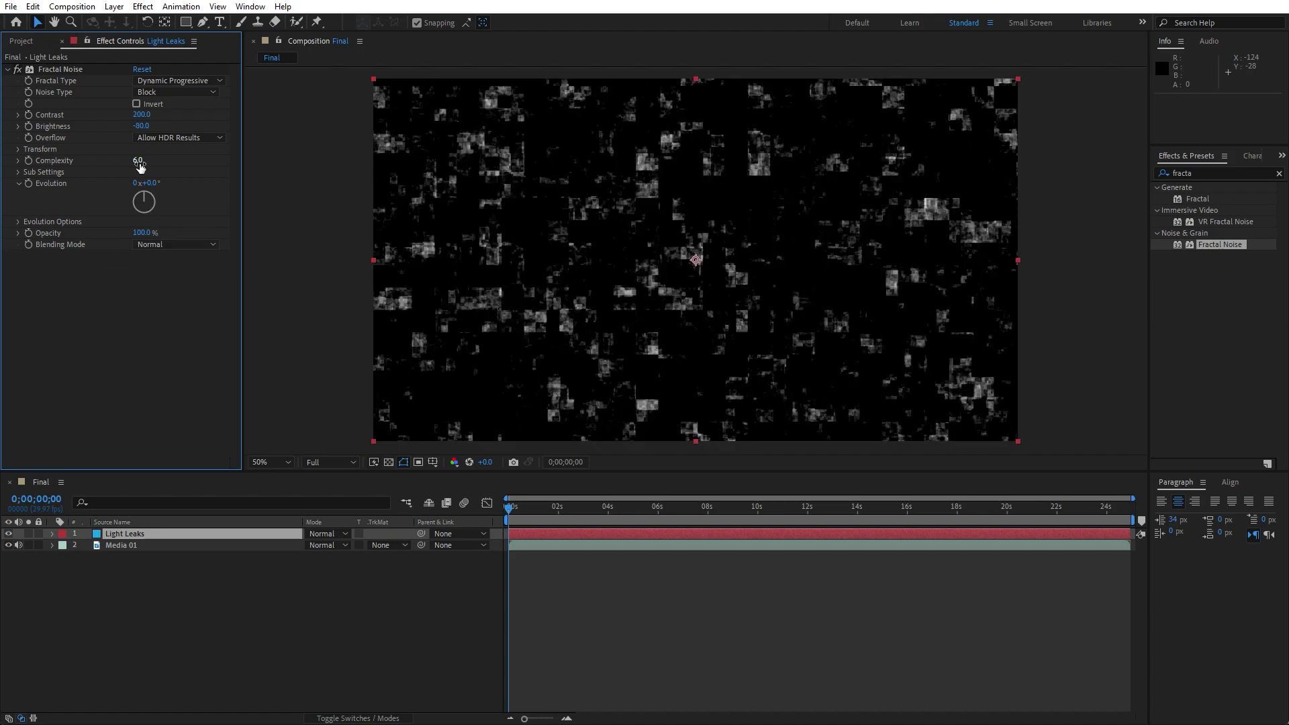
click(139, 162)
key(Return)
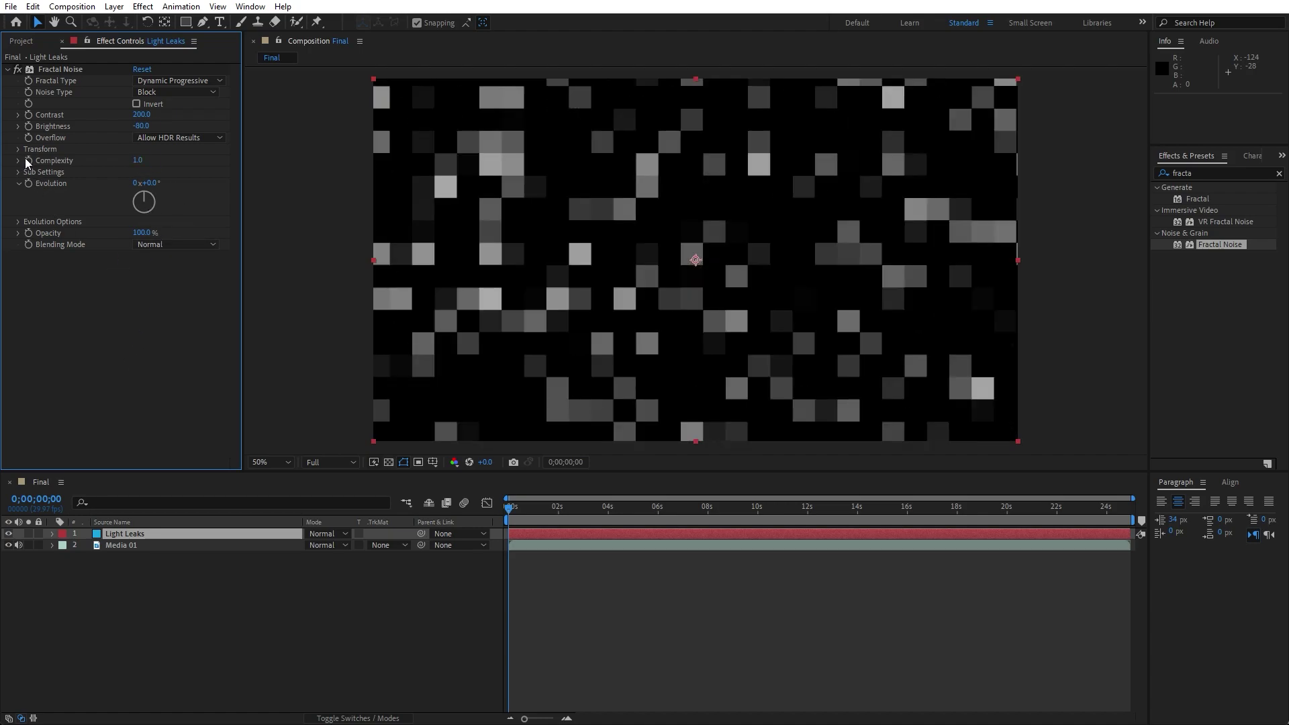
Set the noise Transform Scale to 275 and Offset Turbulence to 960,505
click(19, 150)
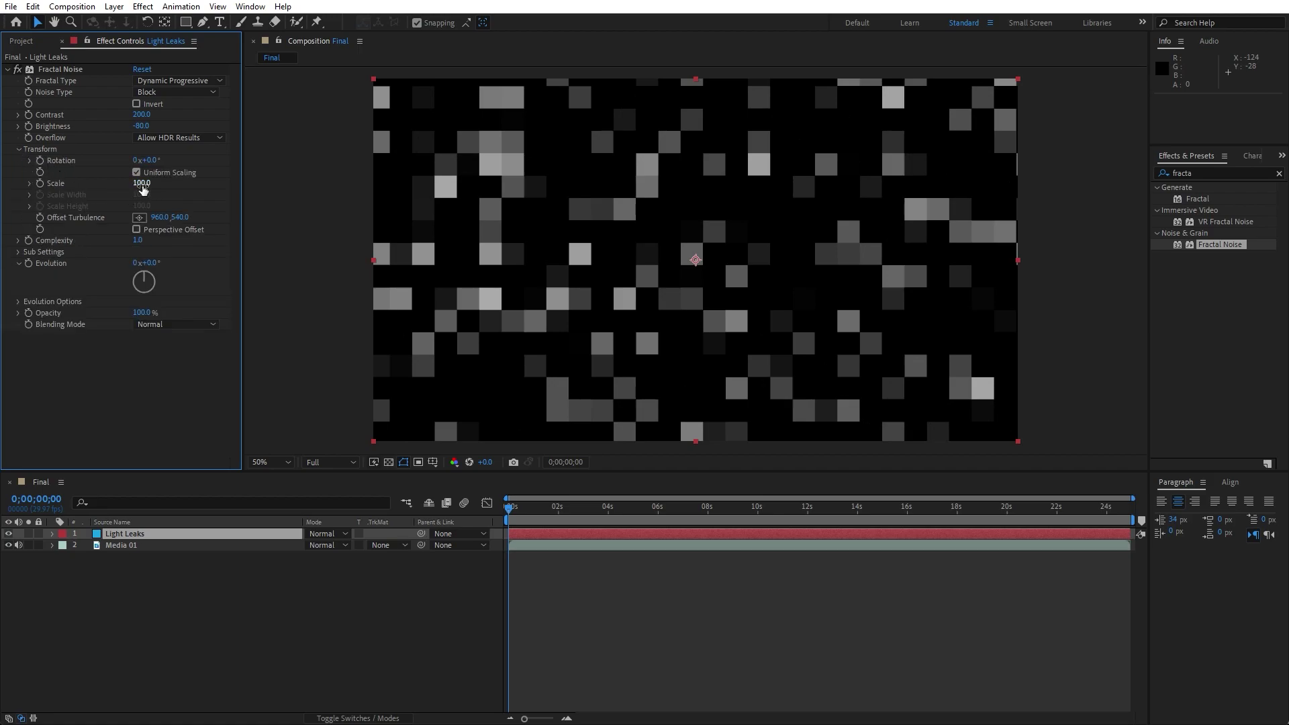
drag(142, 189, 161, 189)
click(142, 185)
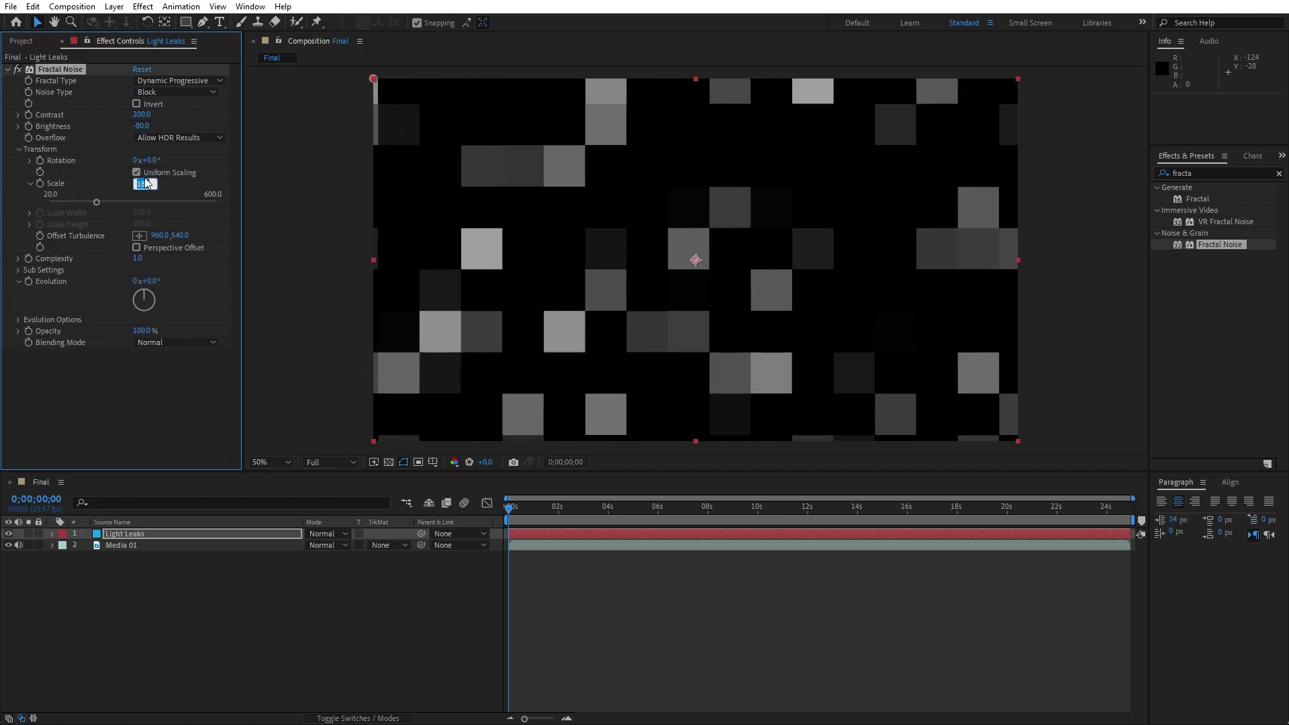
text(275)
key(Return)
mouse_move(180, 236)
mouse_down()
mouse_move(143, 246)
mouse_move(163, 246)
mouse_up()
click(179, 235)
text(50)
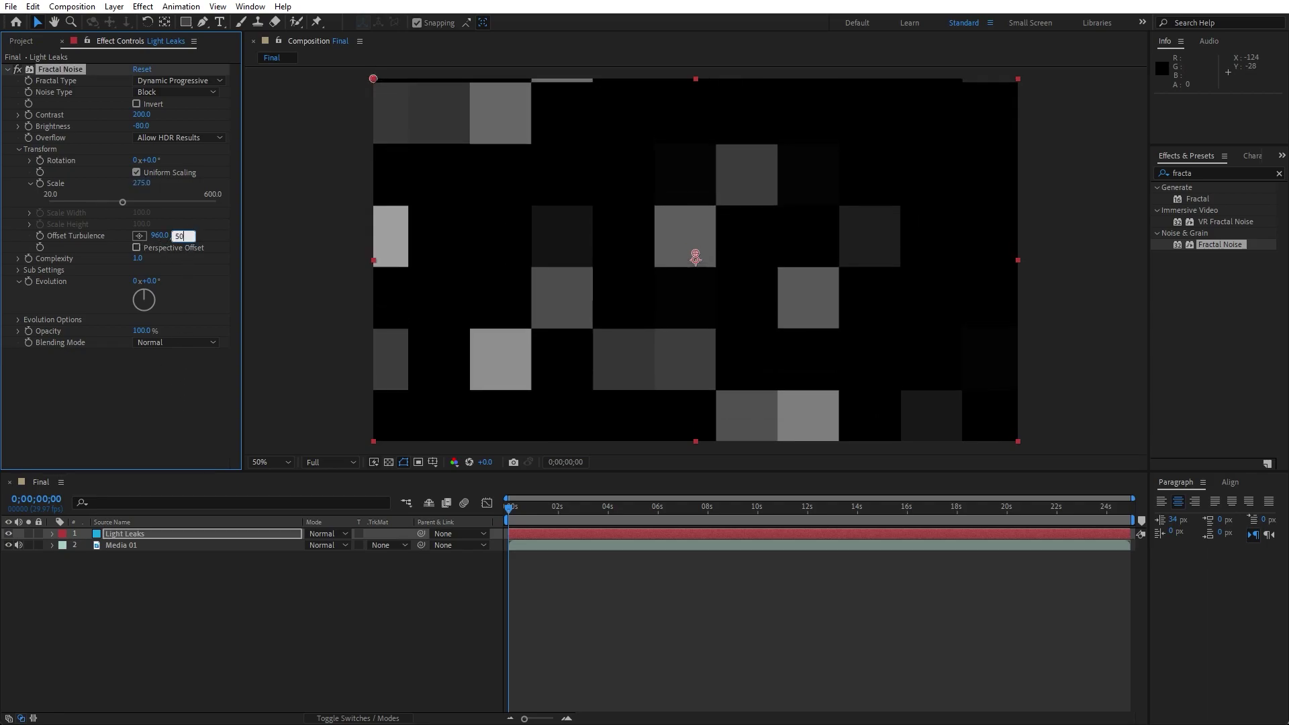
text(5)
click(159, 403)
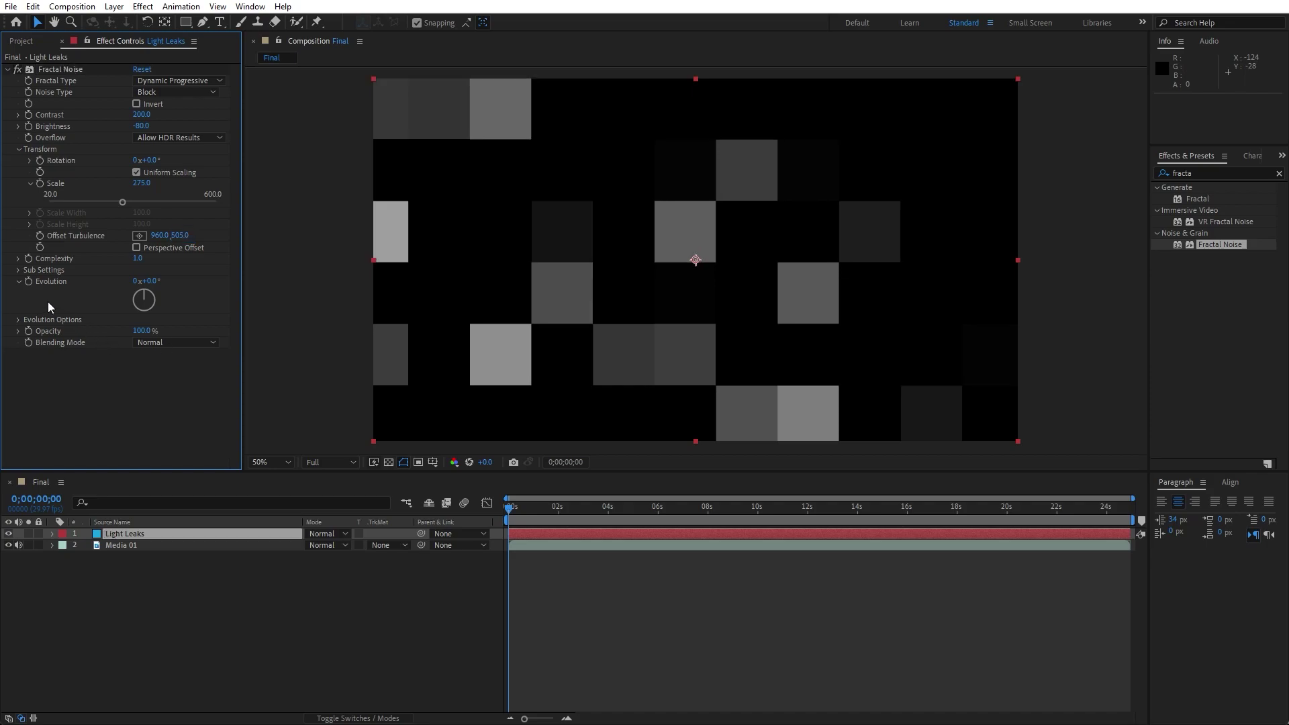
Add a wiggle(0.5,500) expression to the Fractal Noise Evolution property
alt+click(29, 283)
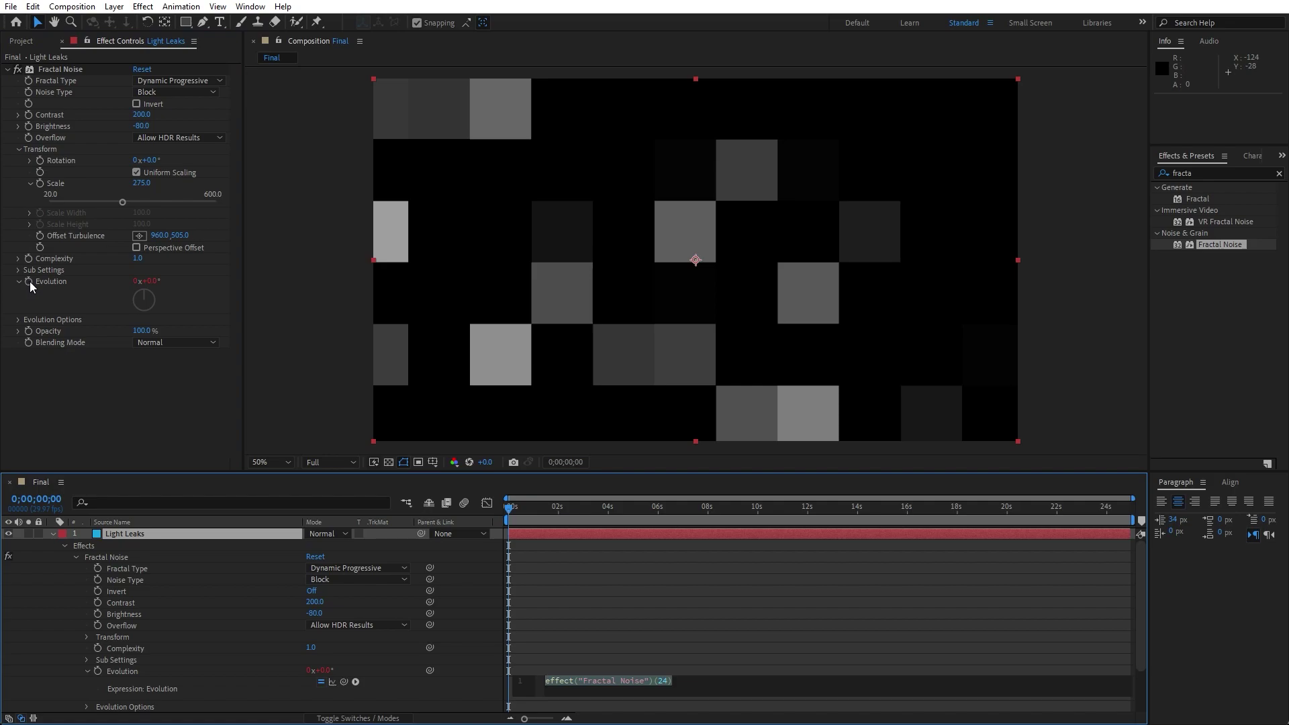
text(wiggle)
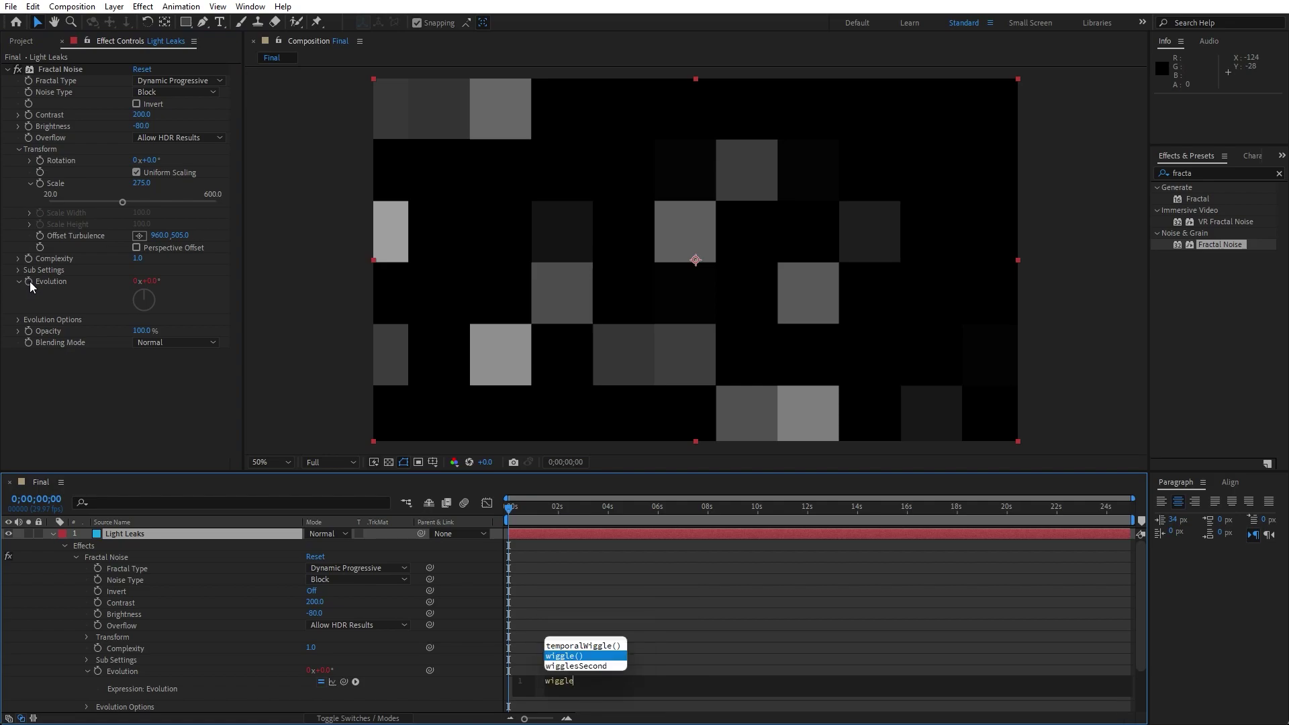
key(Return)
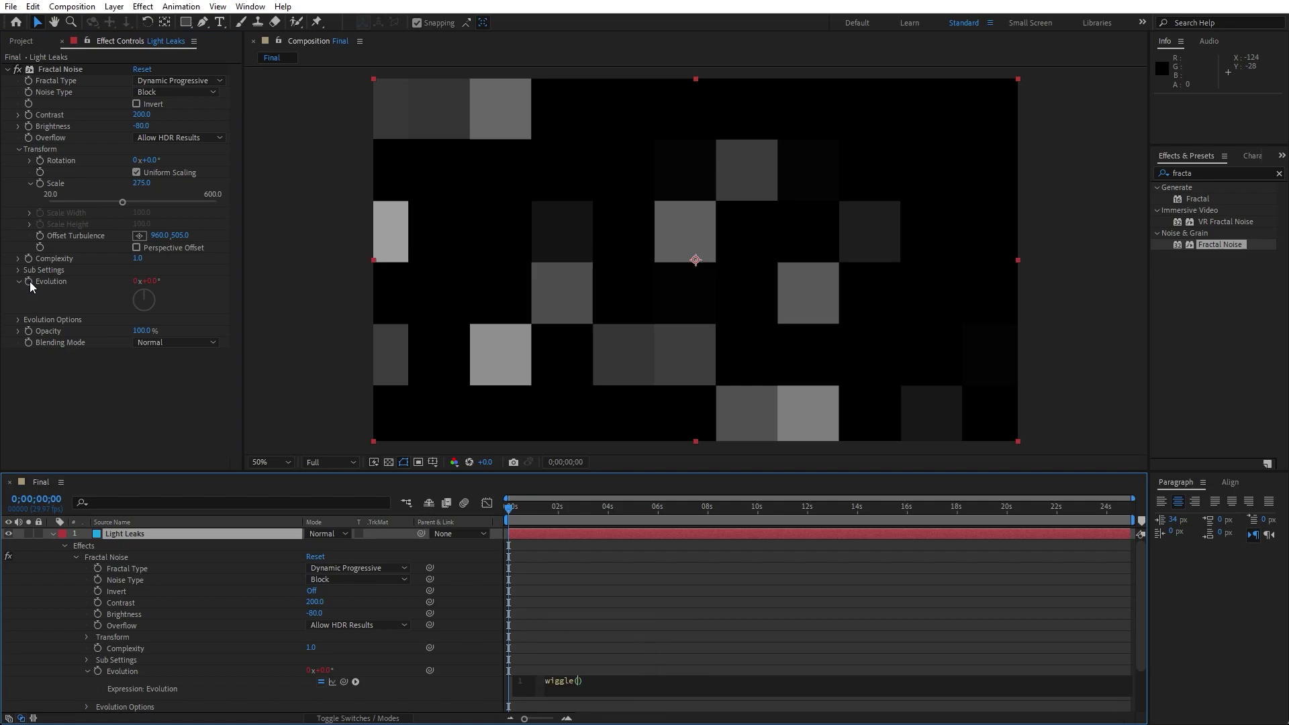
key(Left)
text(0.5,500)
click(57, 566)
click(53, 534)
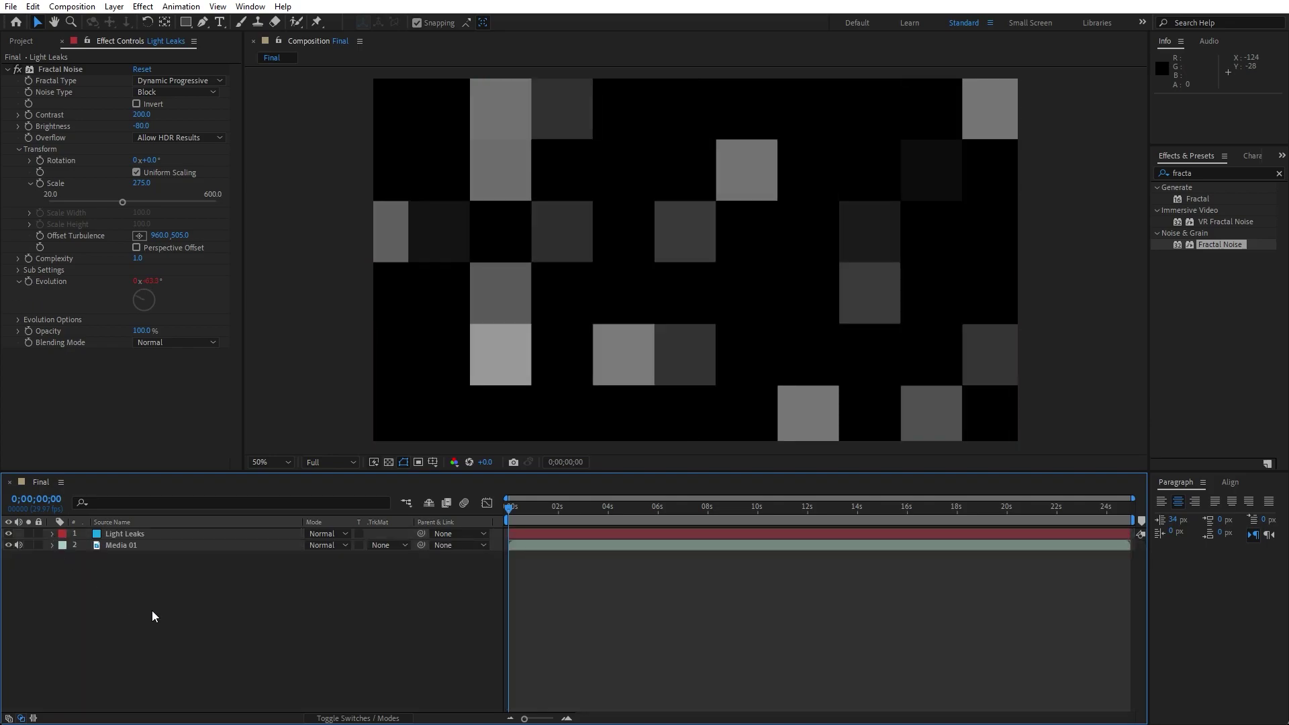
Preview the animated noise and switch off Media 01's audio, stopping at 4 seconds
key(space)
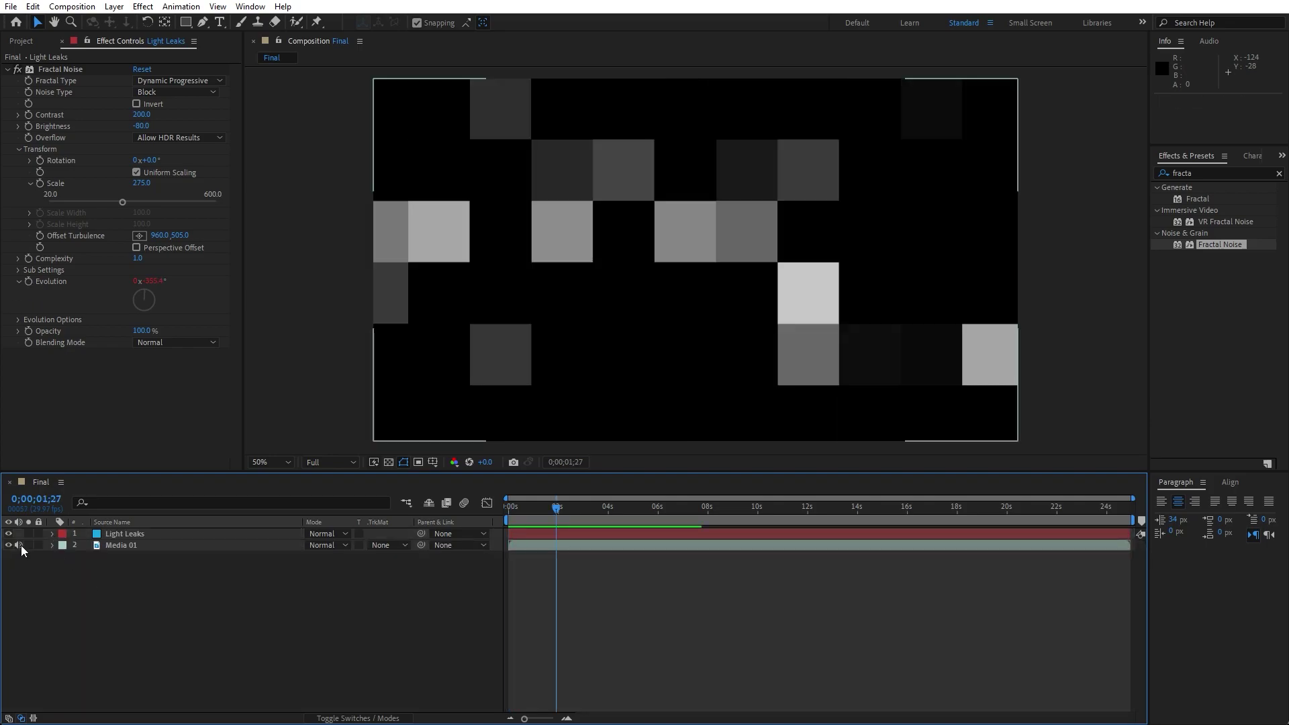
click(19, 546)
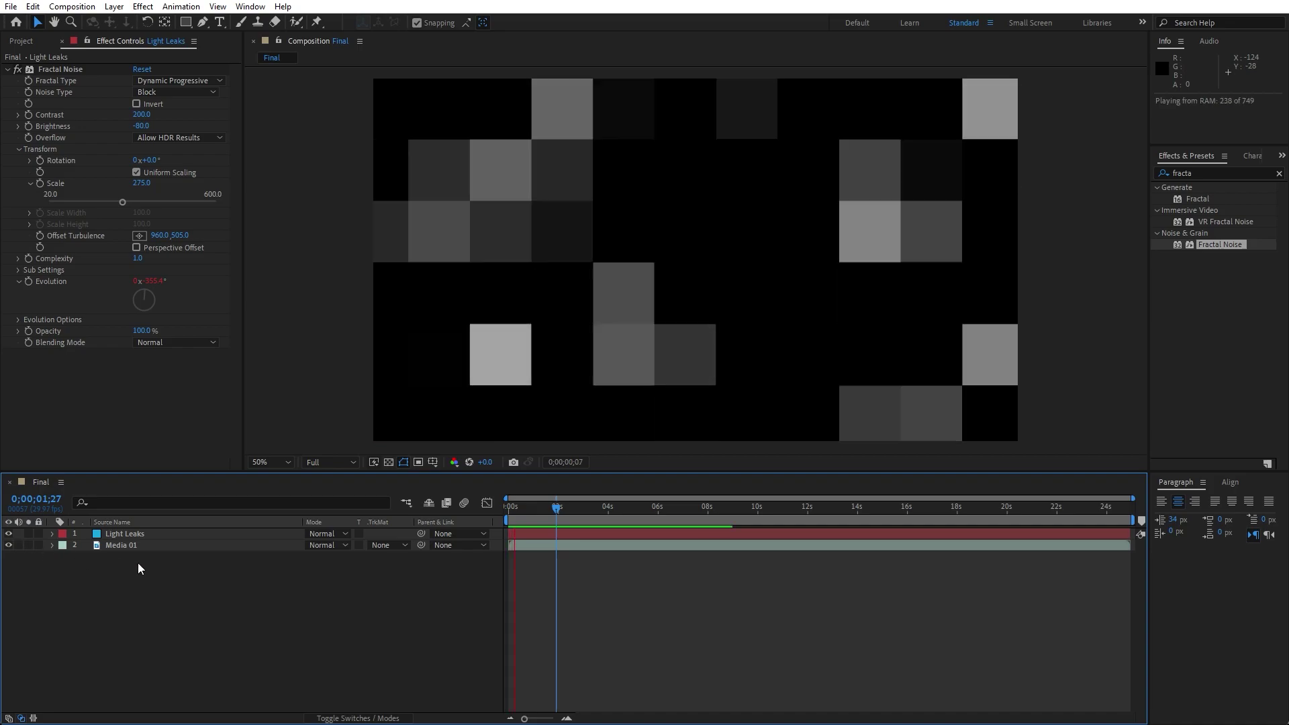
click(607, 514)
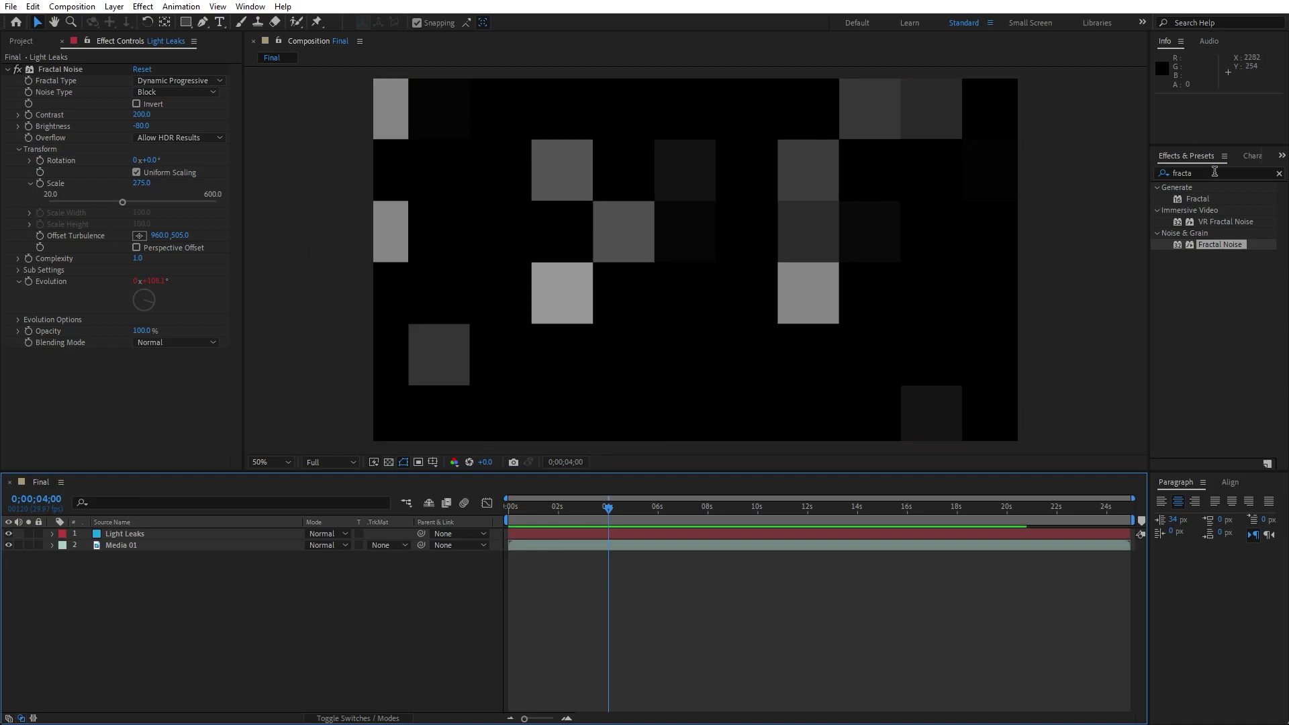
Apply the Colorama effect to the Light Leaks layer
key(ctrl+5)
text(colora)
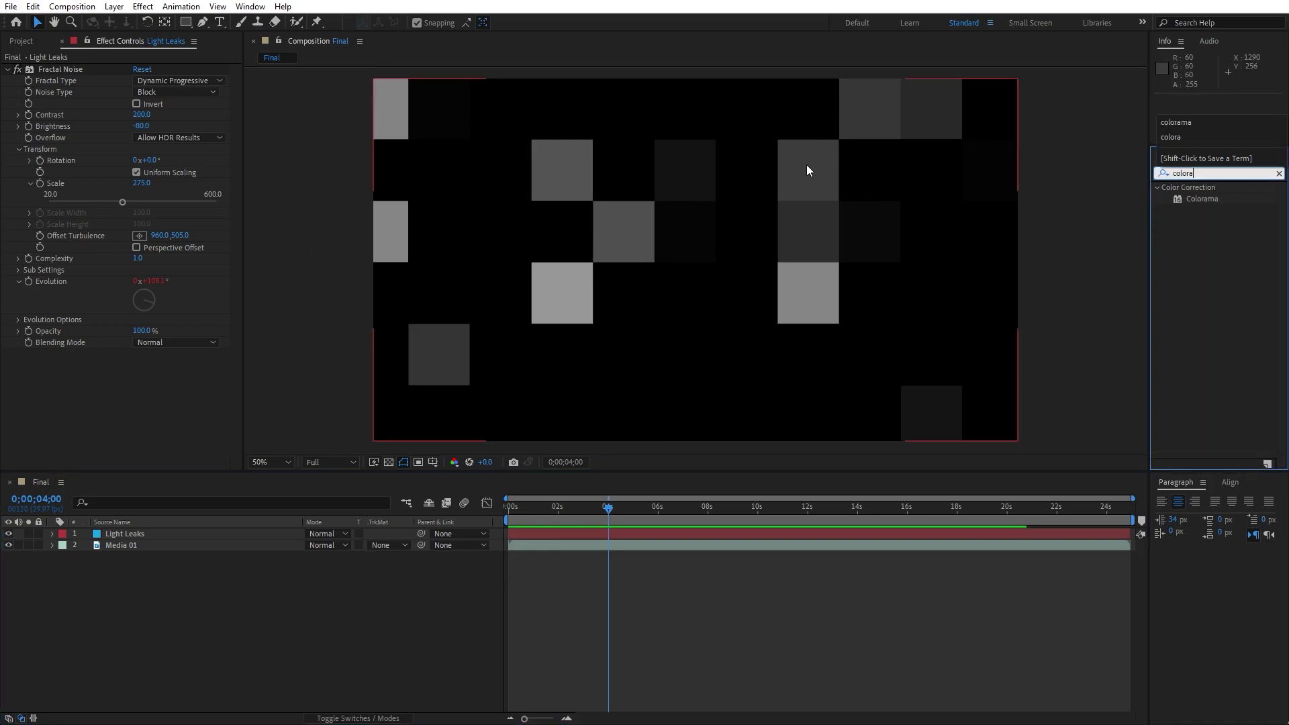
drag(1205, 201, 117, 535)
click(8, 70)
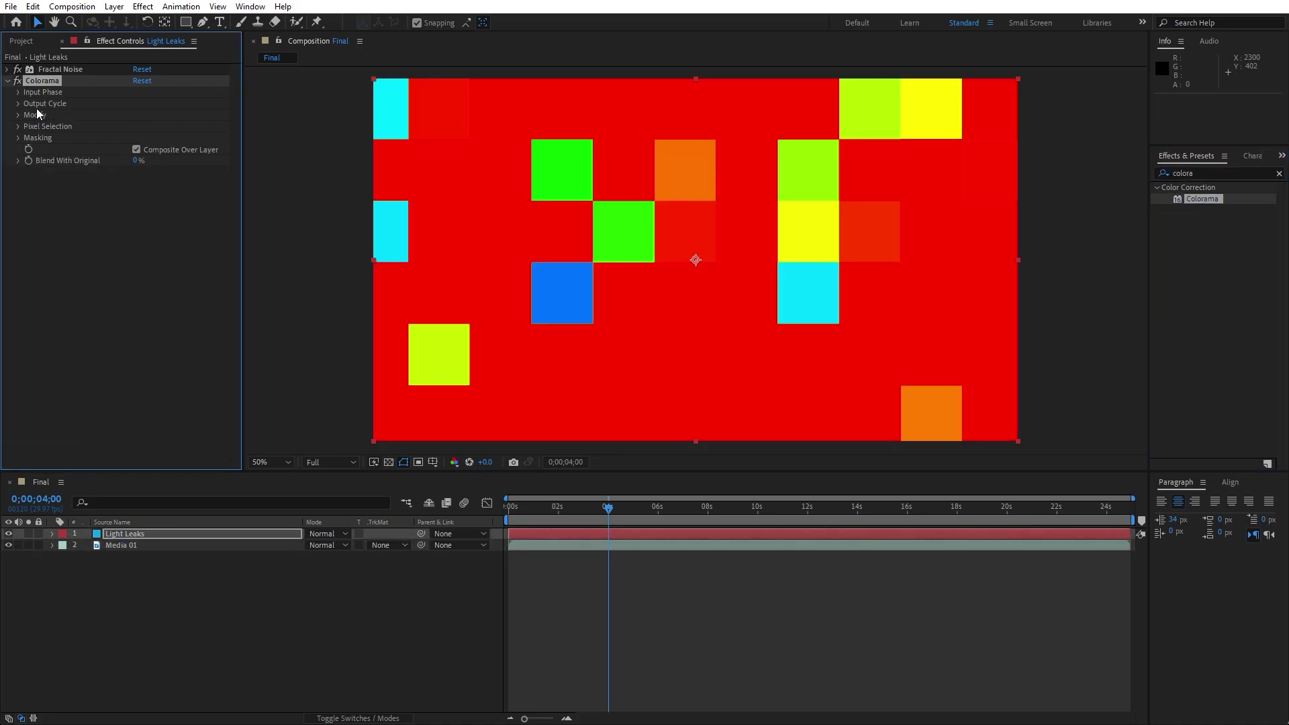
Choose the Fire preset palette in Colorama's Output Cycle and scrub to check the colours
click(18, 104)
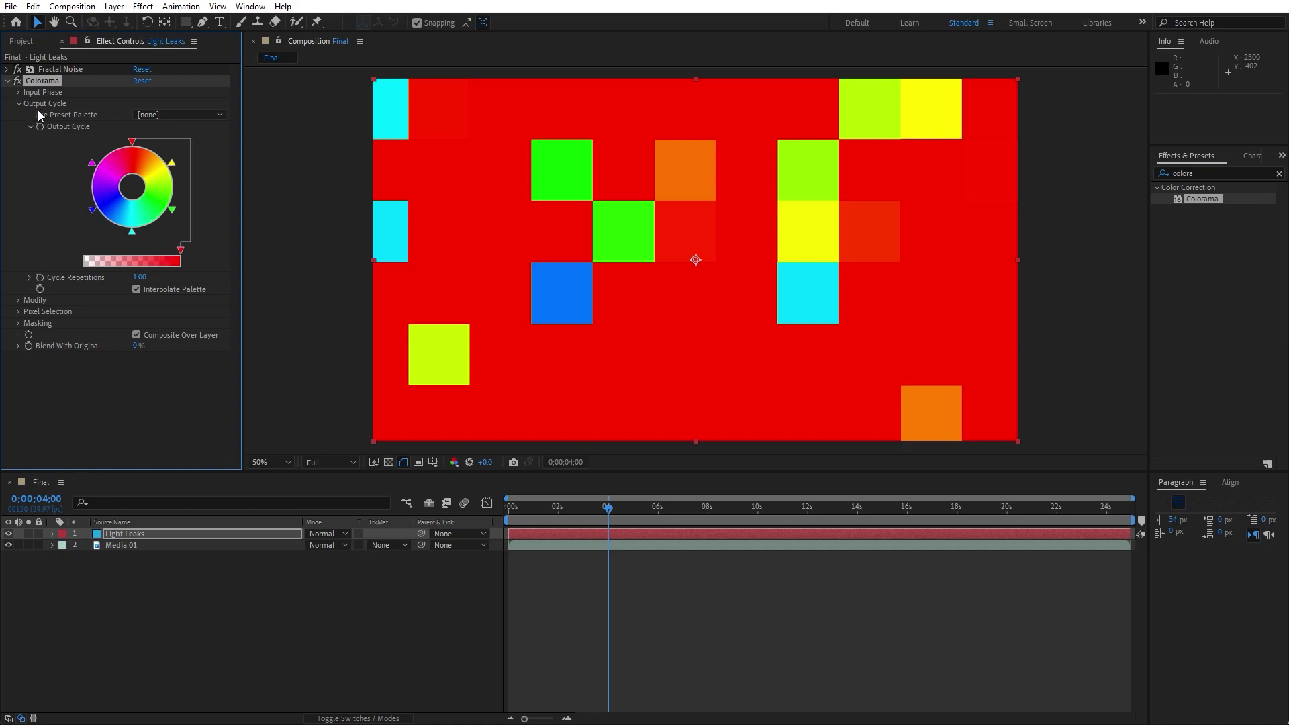
click(168, 115)
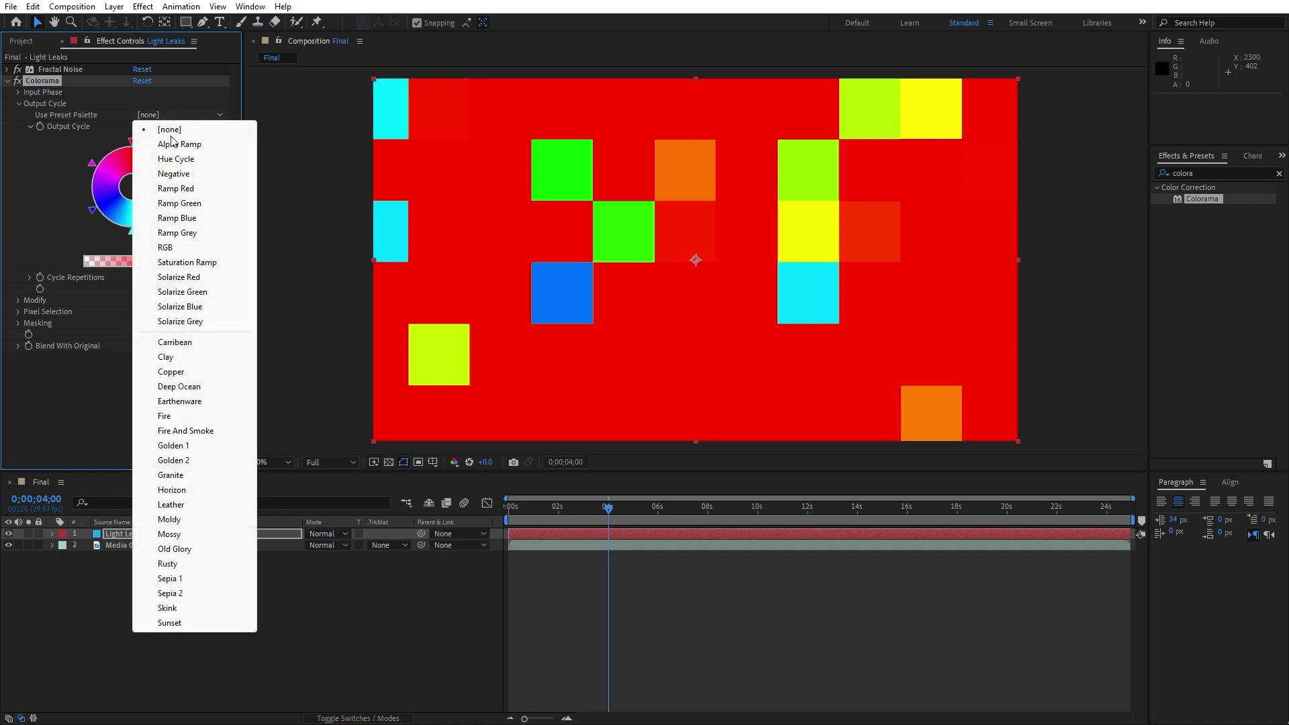
click(188, 417)
drag(519, 508, 635, 514)
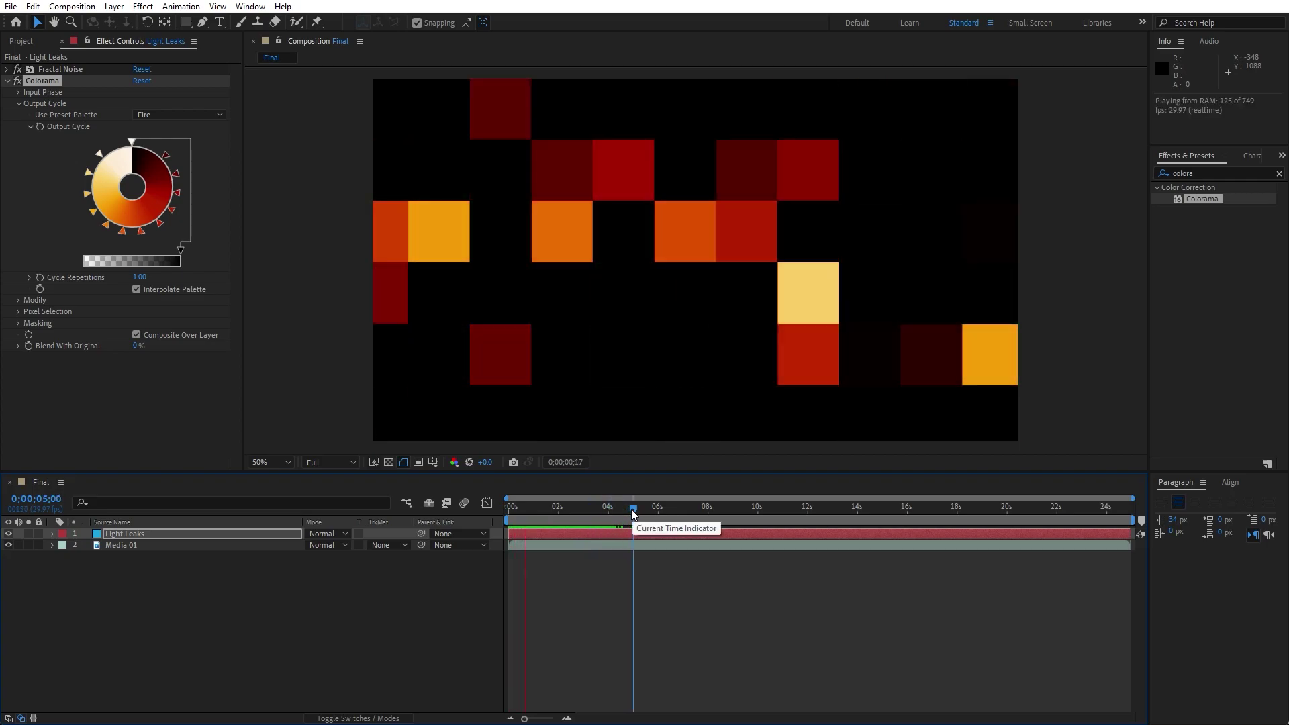
click(585, 511)
Apply Hue/Saturation to Light Leaks with Colorize on and Colorize Saturation 80
click(8, 81)
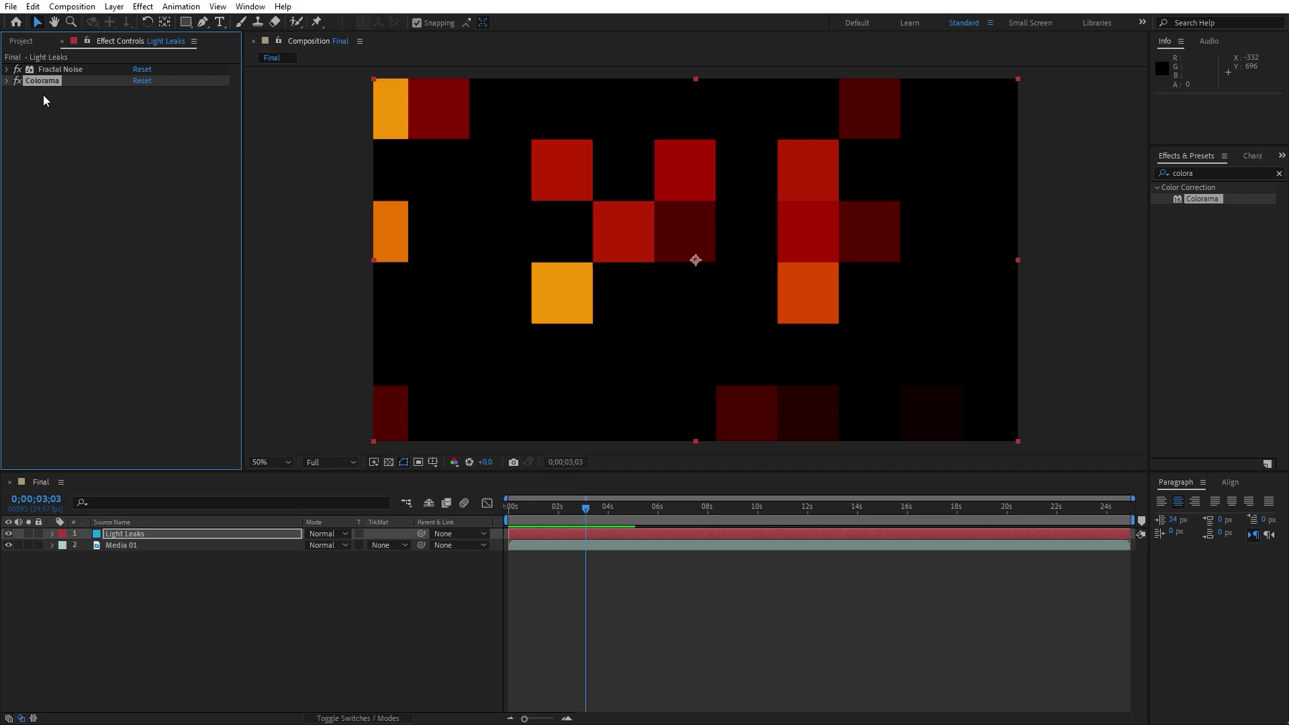
click(1216, 173)
text(hue)
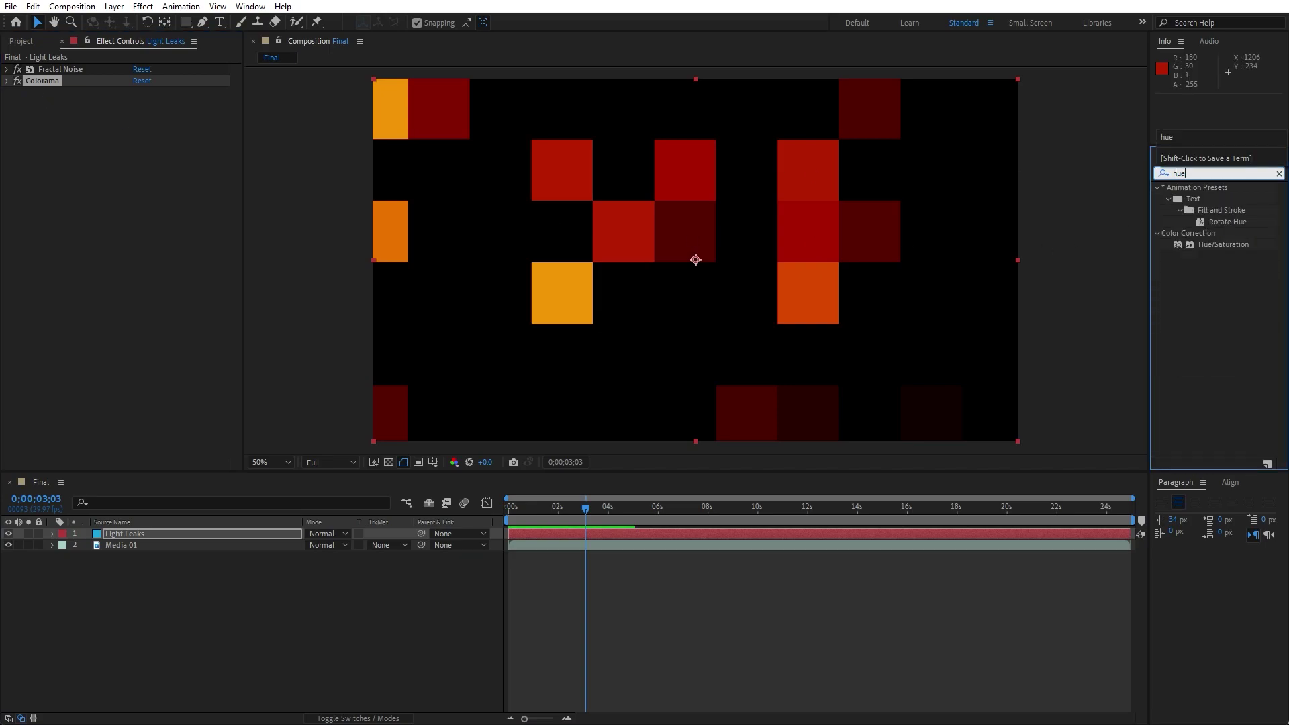
drag(1224, 244, 195, 537)
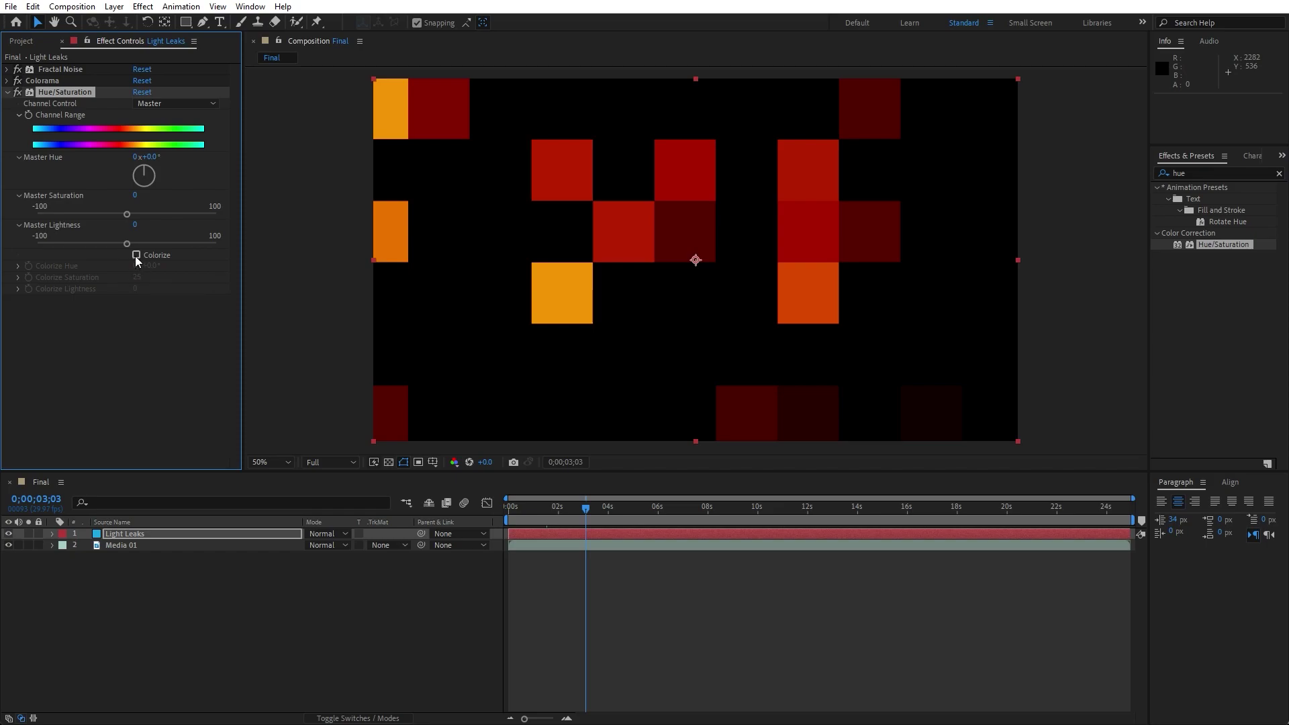
click(136, 255)
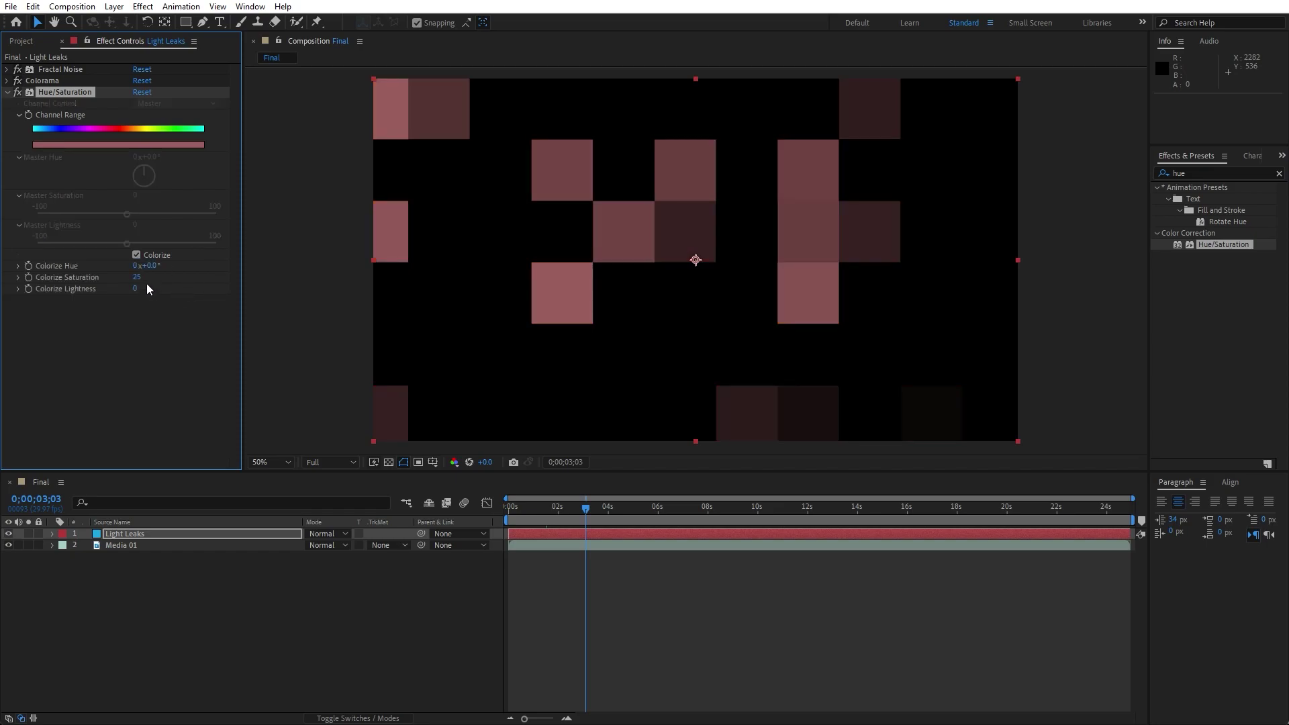
click(138, 277)
key(Return)
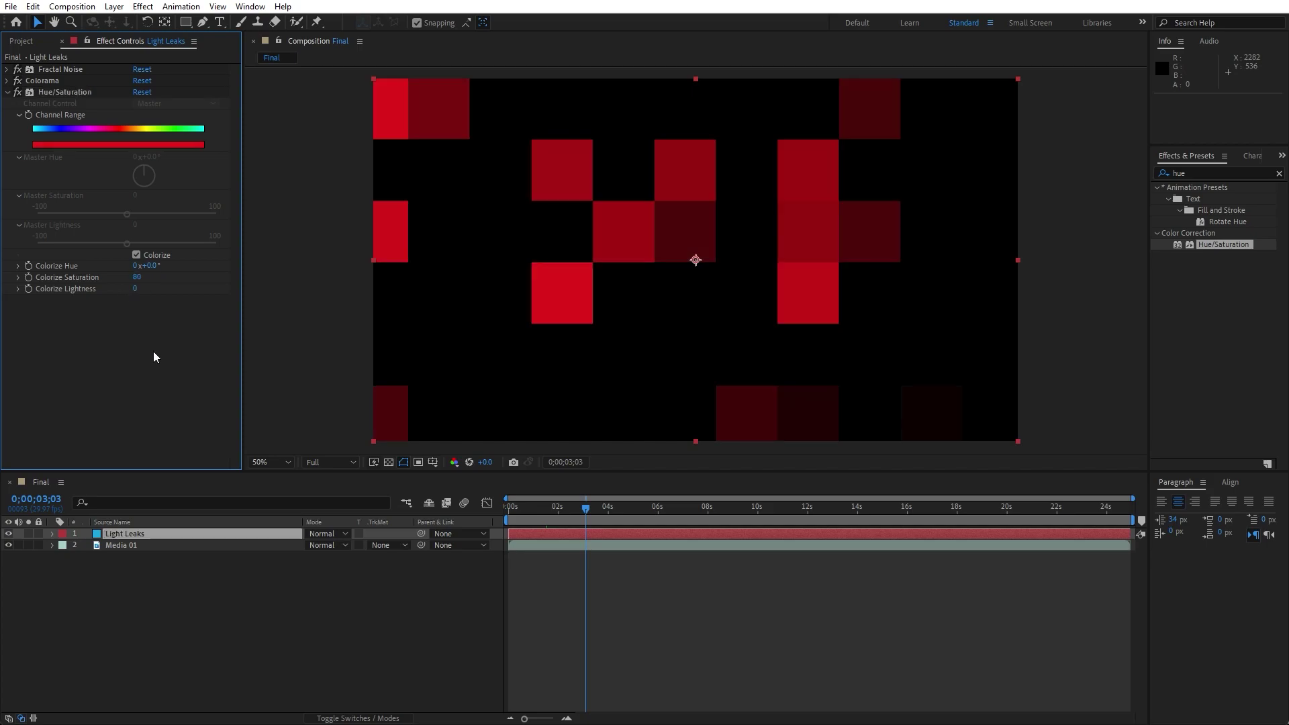
Give Colorize Hue a wiggle(5,50) expression and preview the shifting colours
alt+click(29, 266)
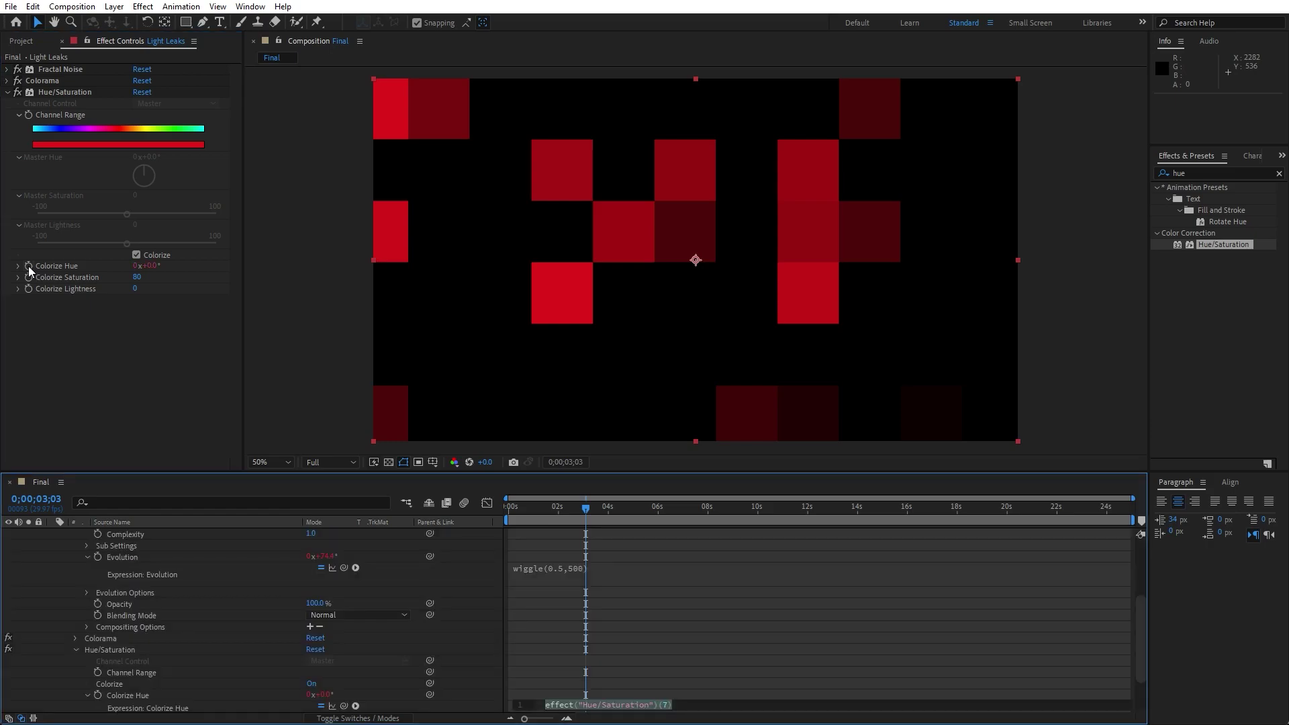
text(wigg)
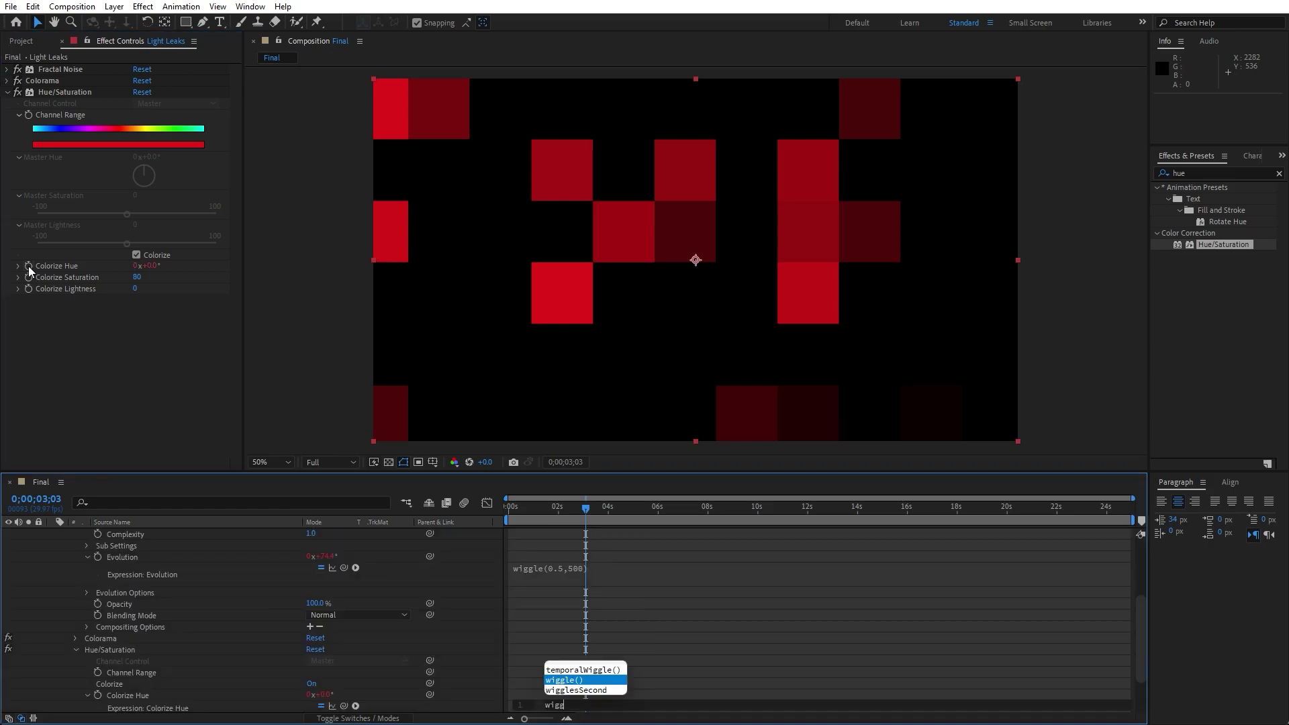
text(le)
key(Return)
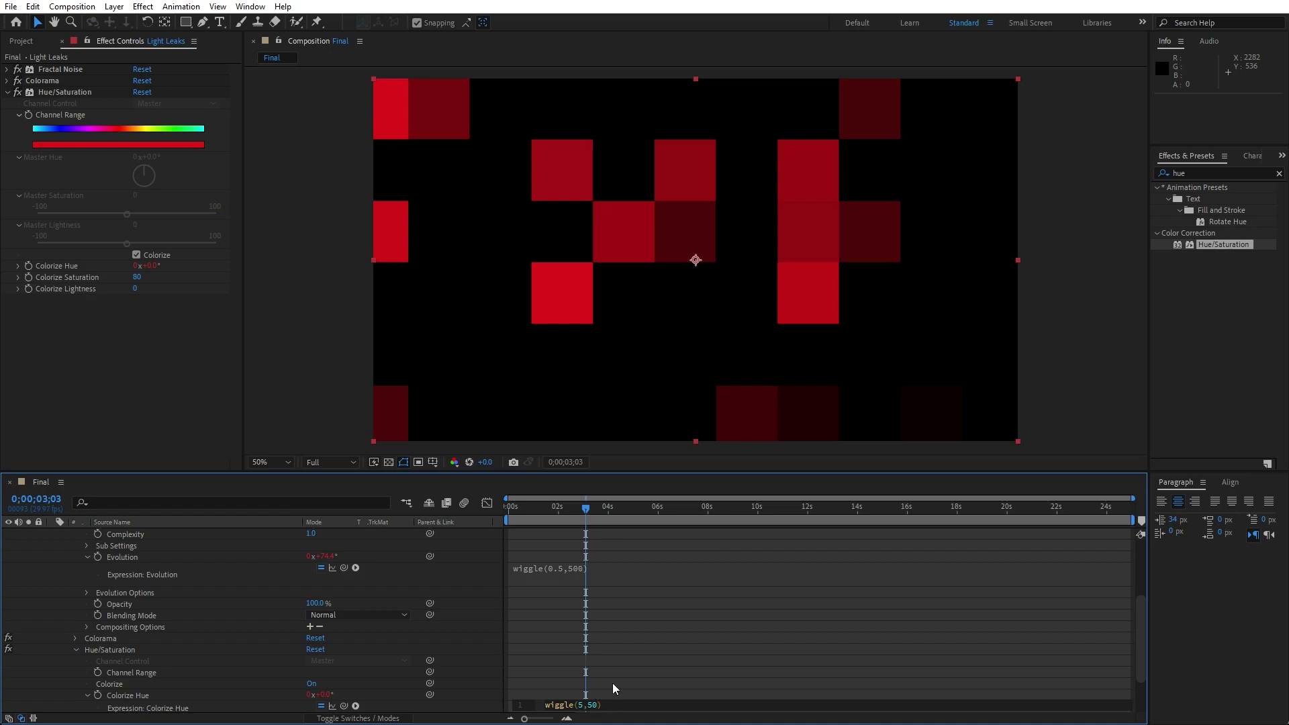
key(ctrl+a)
click(64, 596)
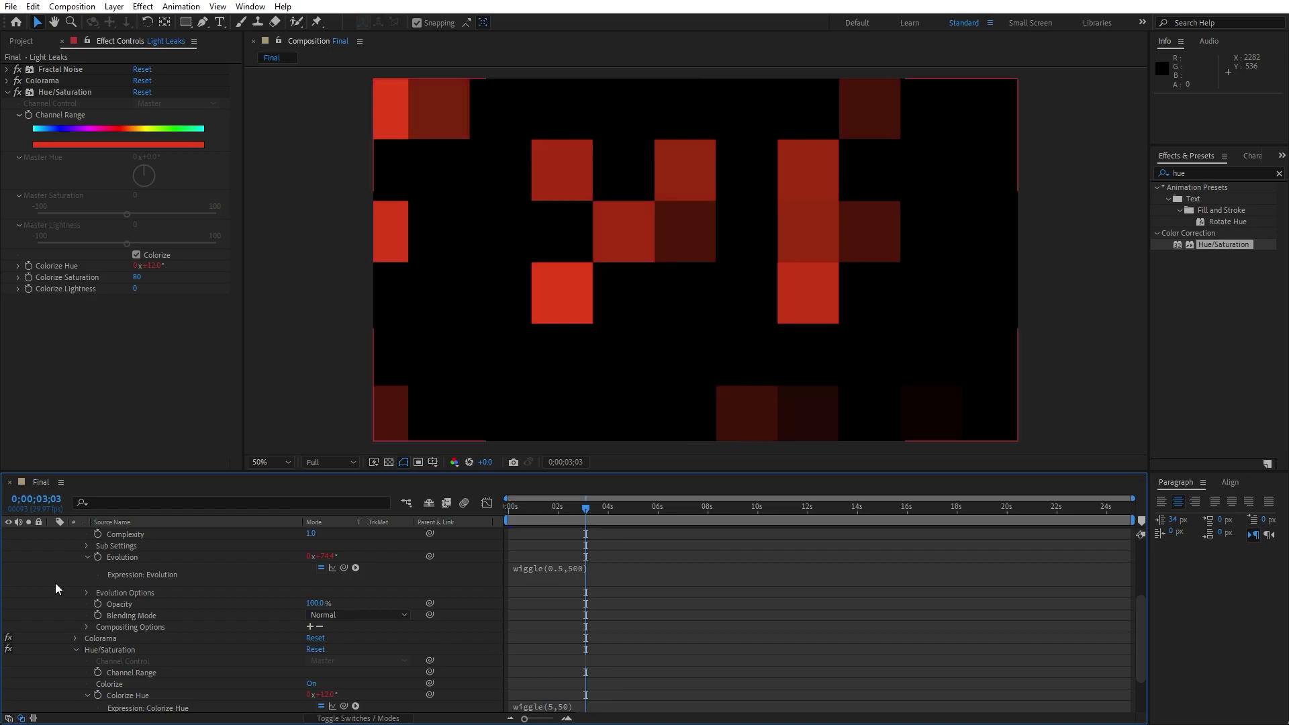
click(52, 534)
key(space)
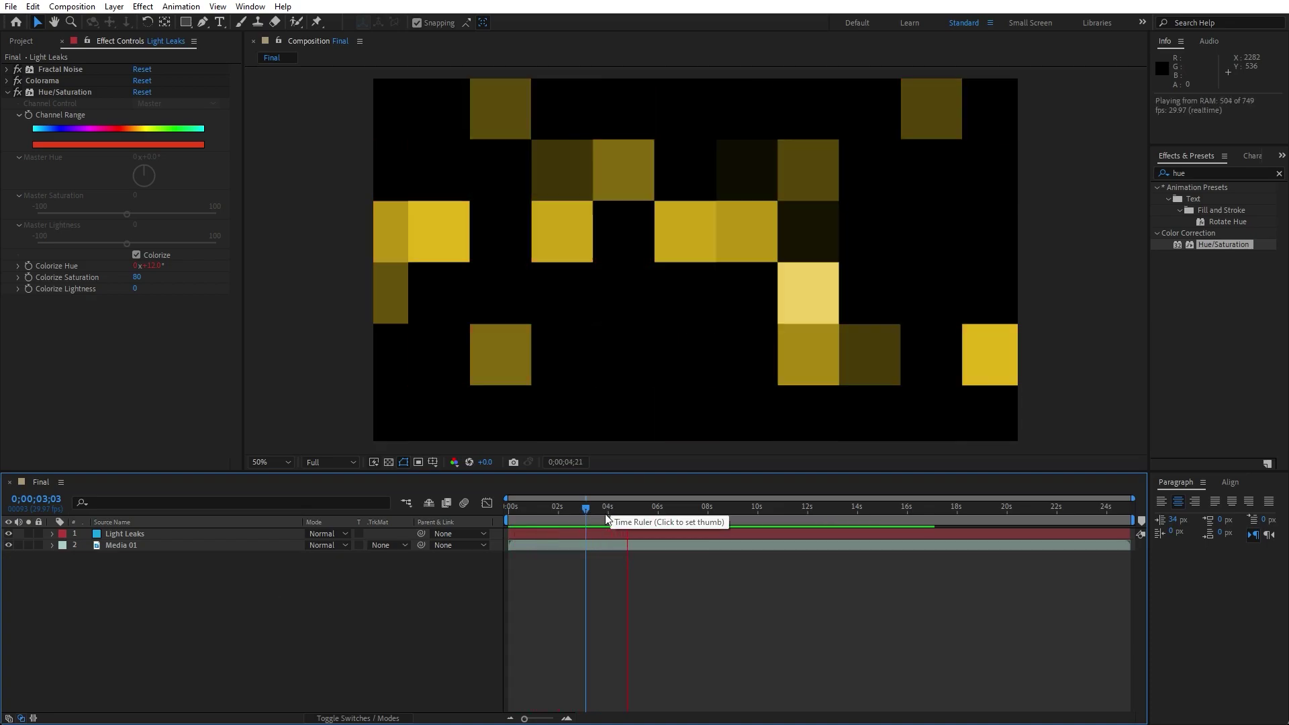
Add a wiggle(5,50) expression to the Light Leaks Opacity and preview the flicker
click(590, 511)
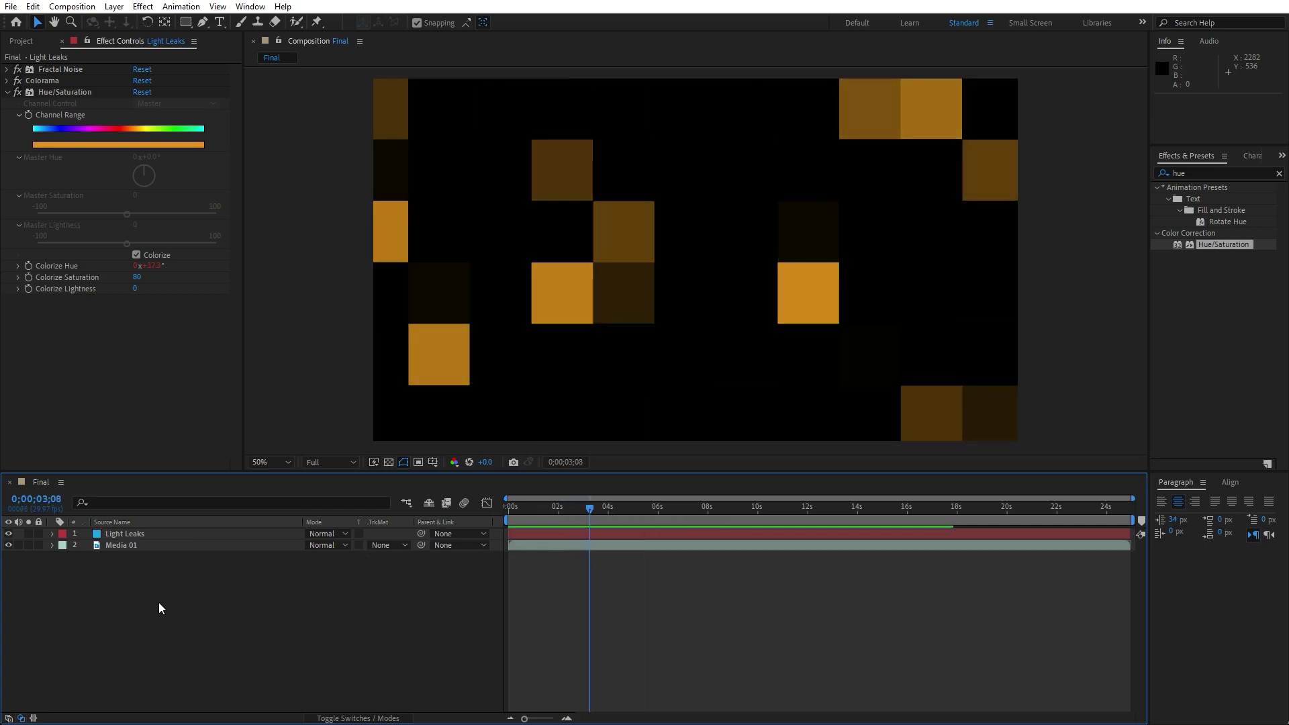
click(141, 536)
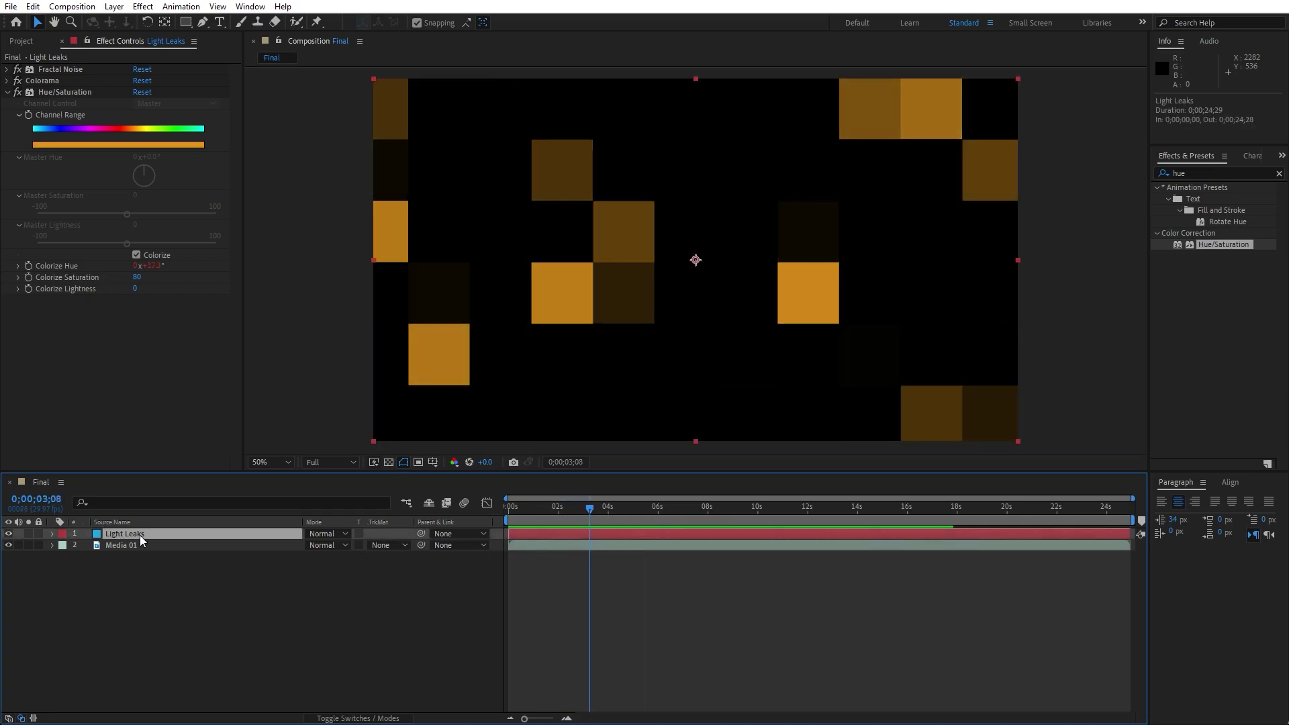
key(t)
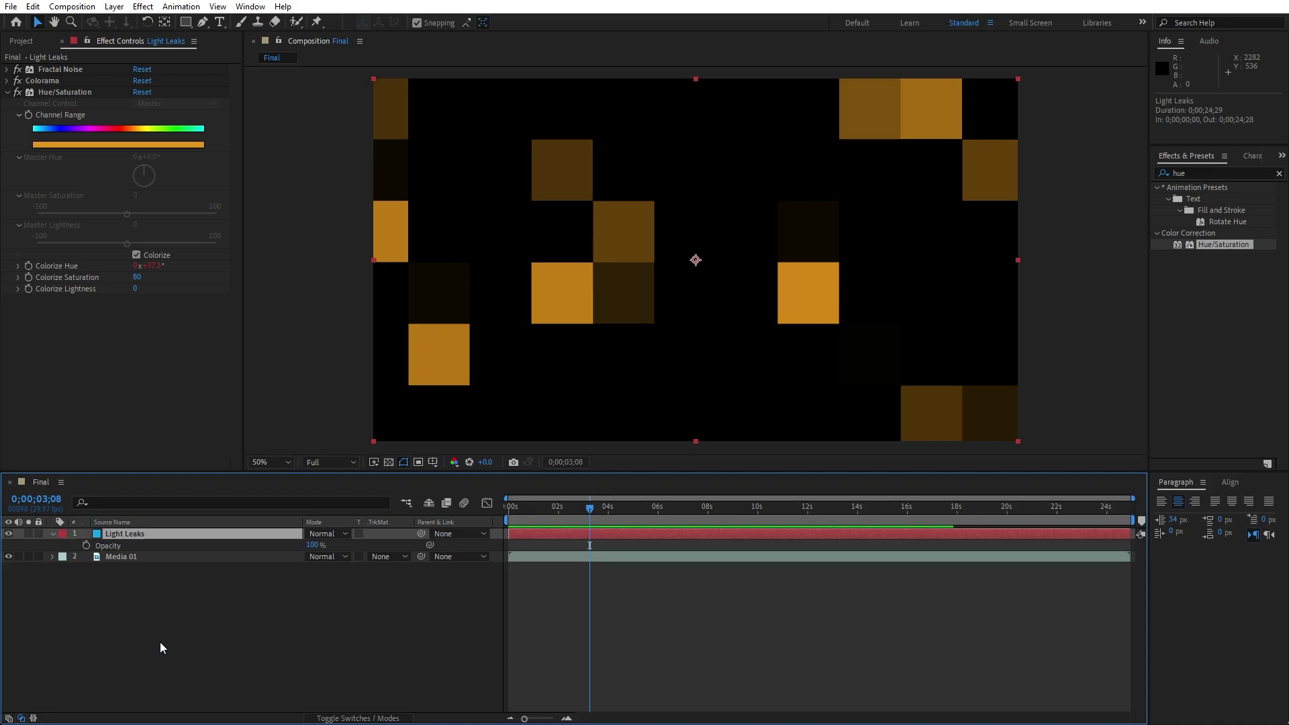
alt+click(87, 546)
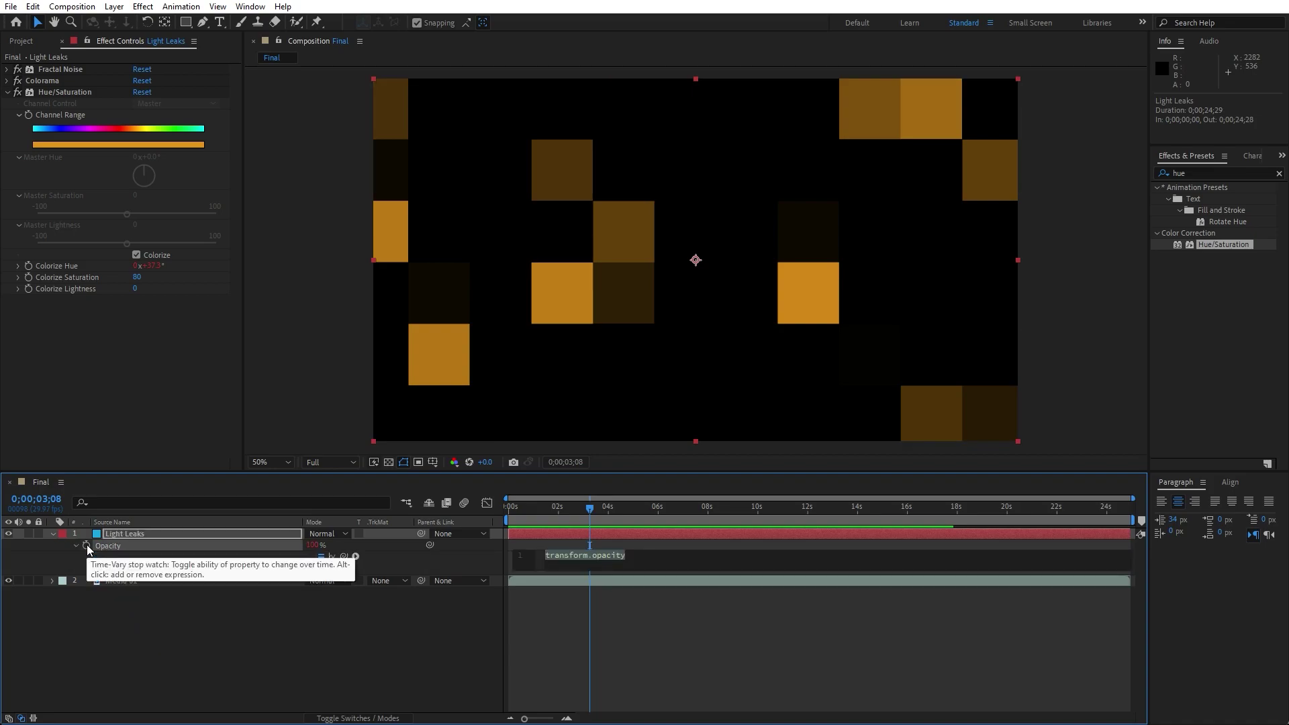
click(276, 687)
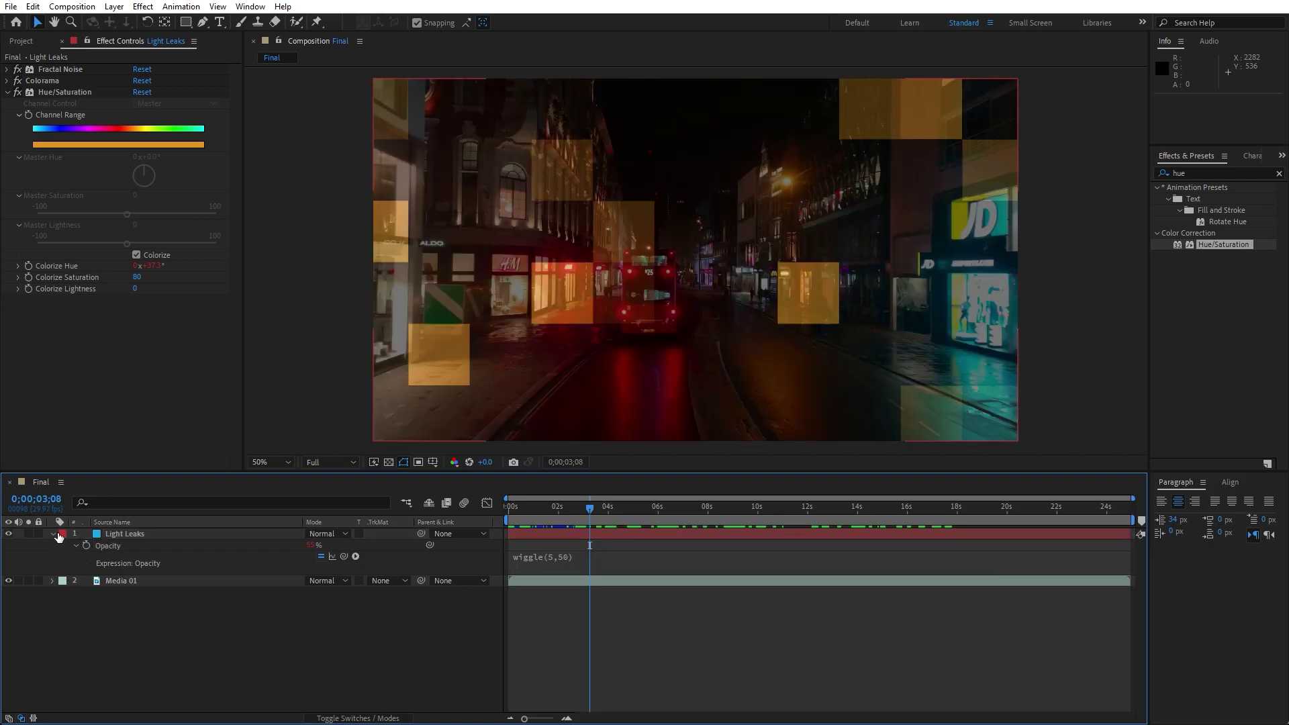
click(52, 534)
key(space)
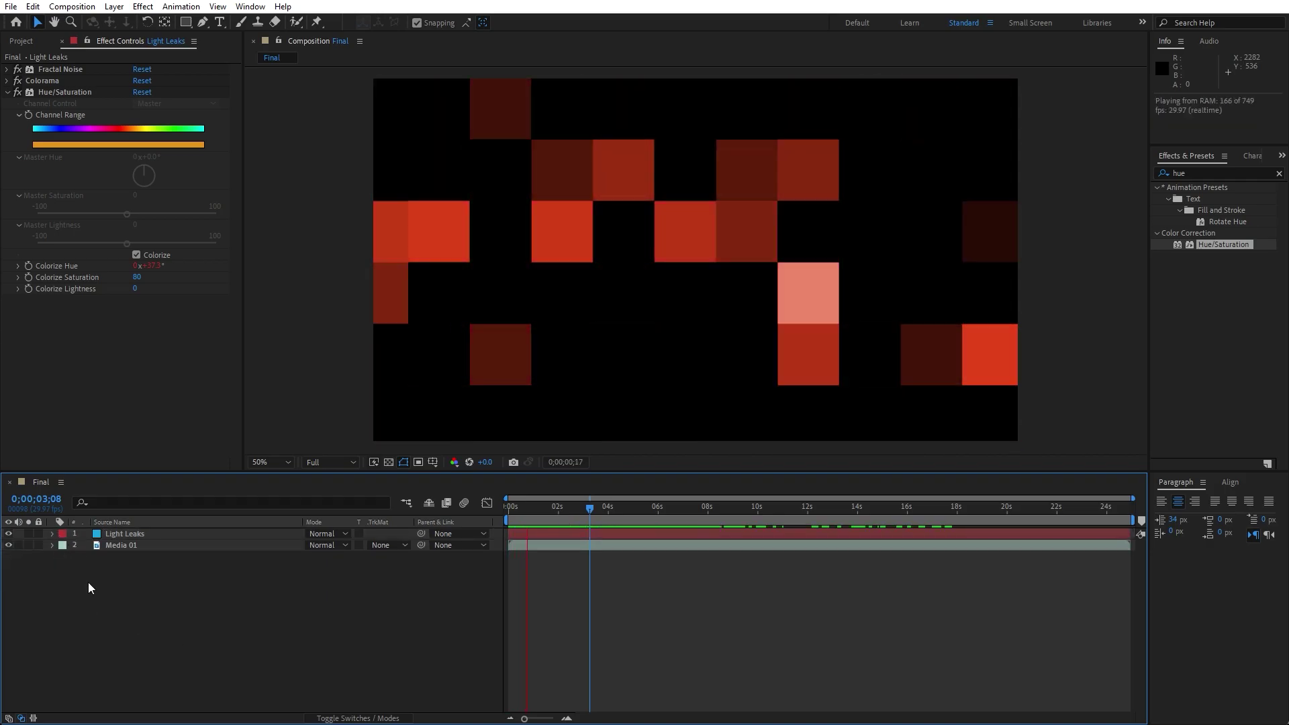
key(space)
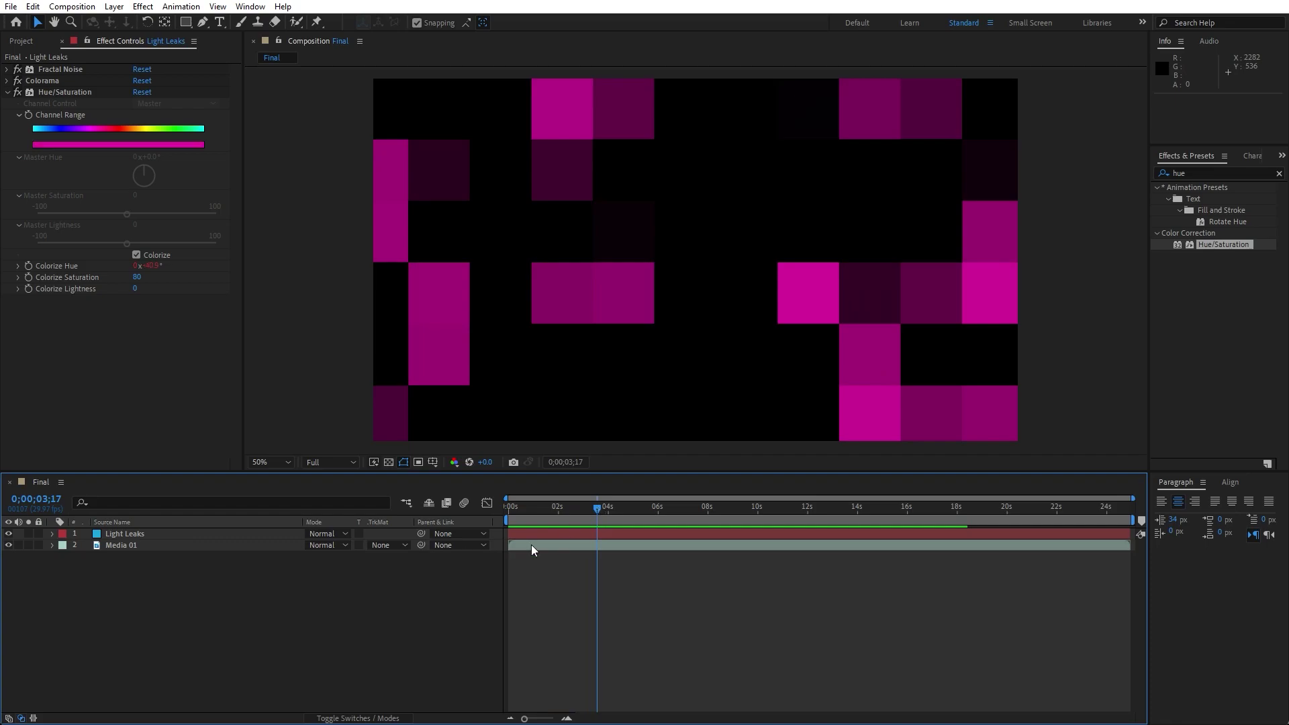
Pre-compose the Light Leaks layer into a new composition named 'Light Leaks'
click(134, 538)
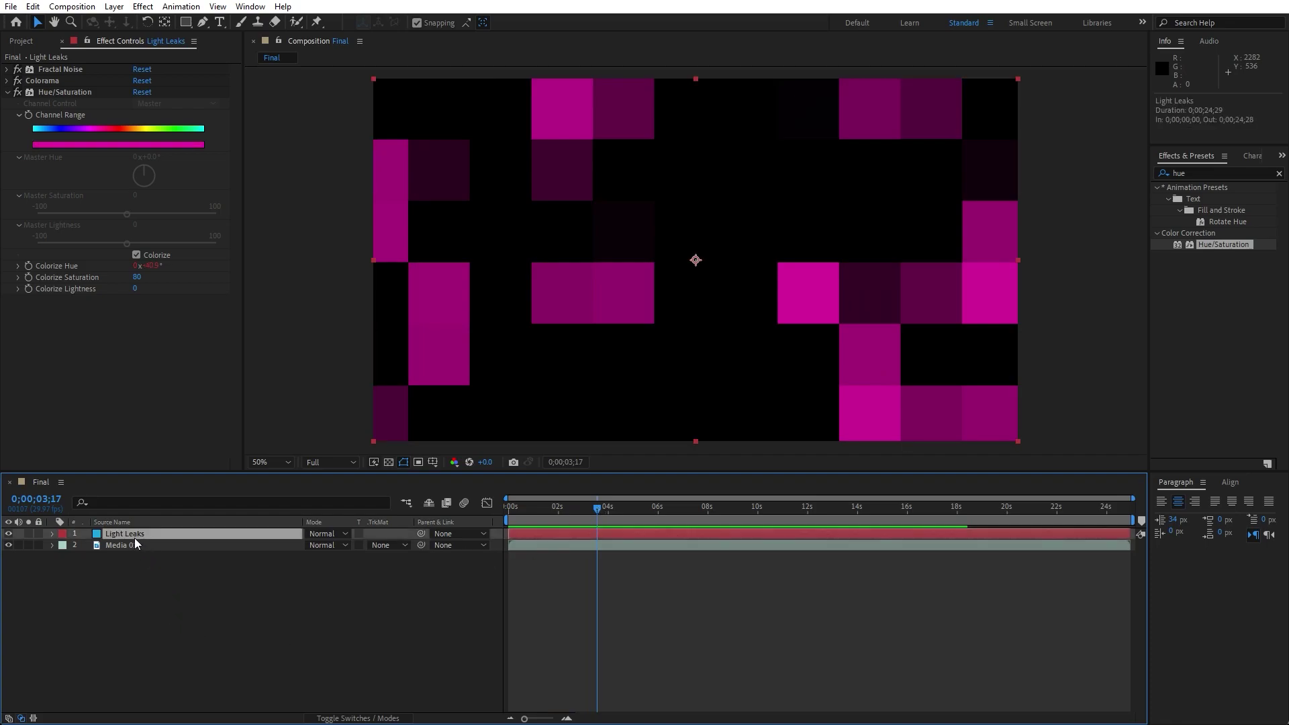
right_click(125, 534)
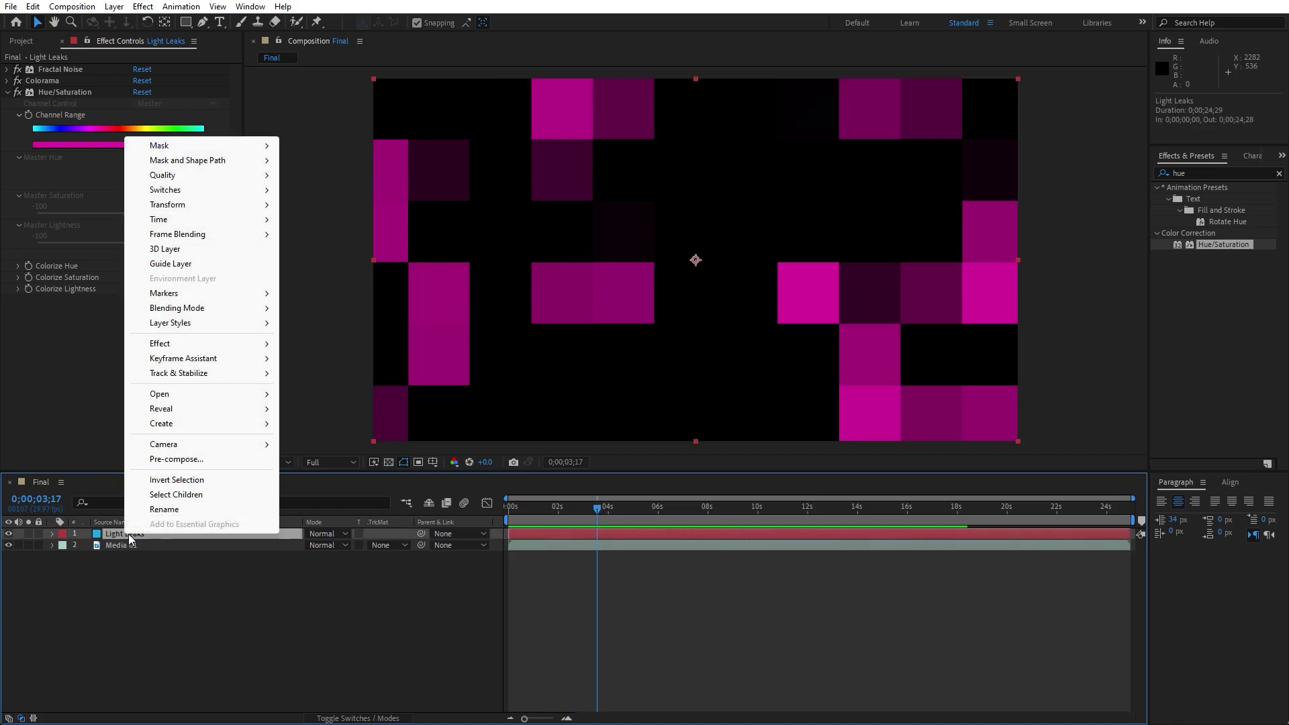
click(183, 455)
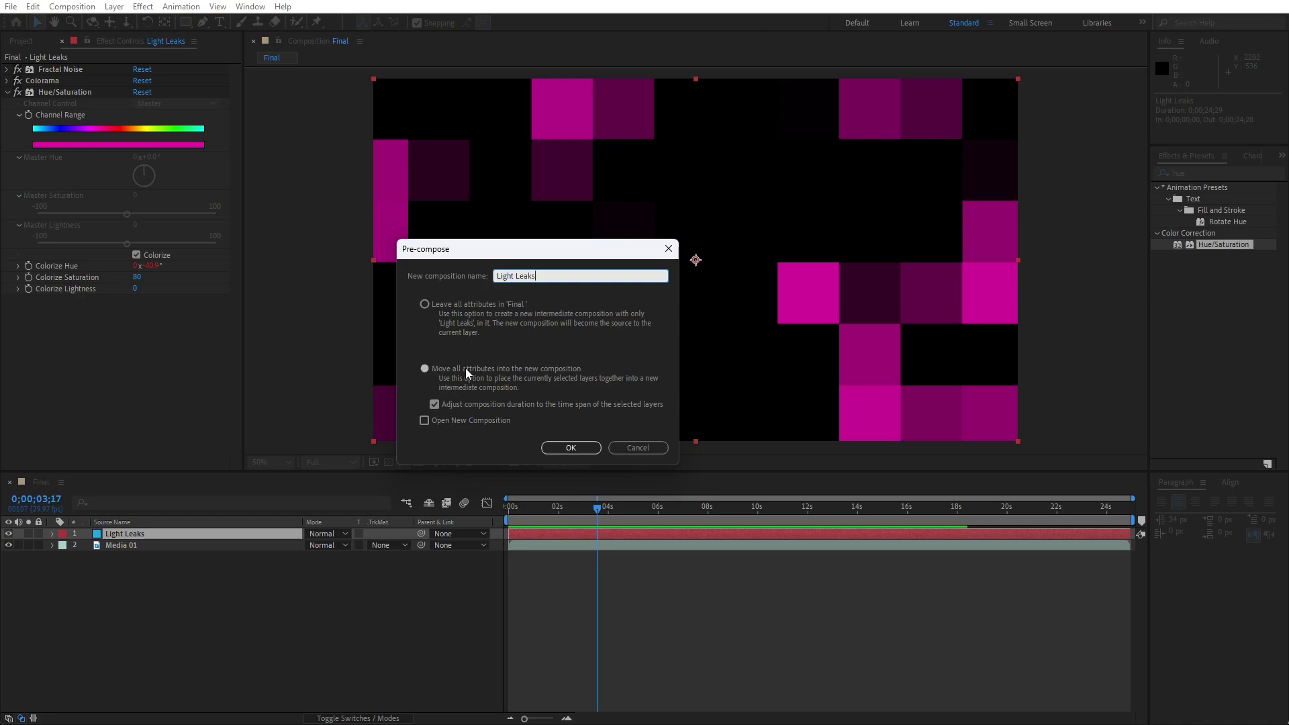
click(577, 450)
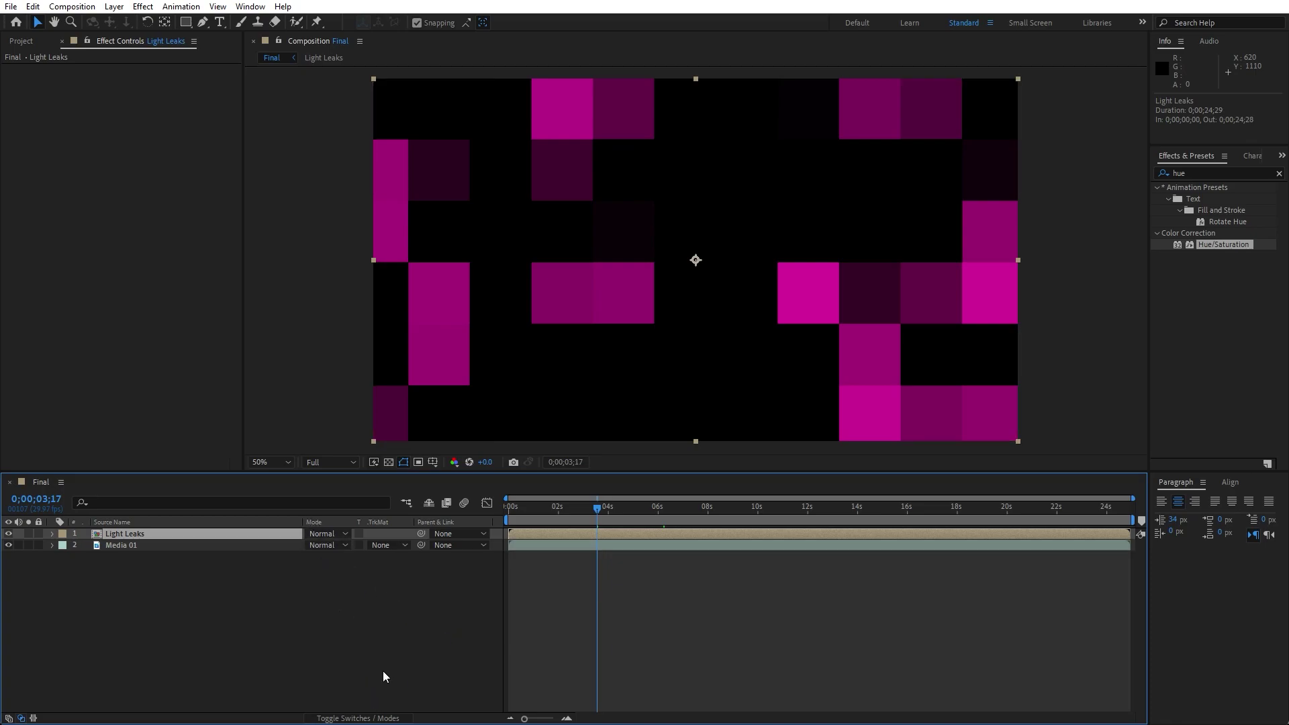
Set the Light Leaks precomp's blend mode to Add
click(358, 719)
click(352, 719)
click(325, 535)
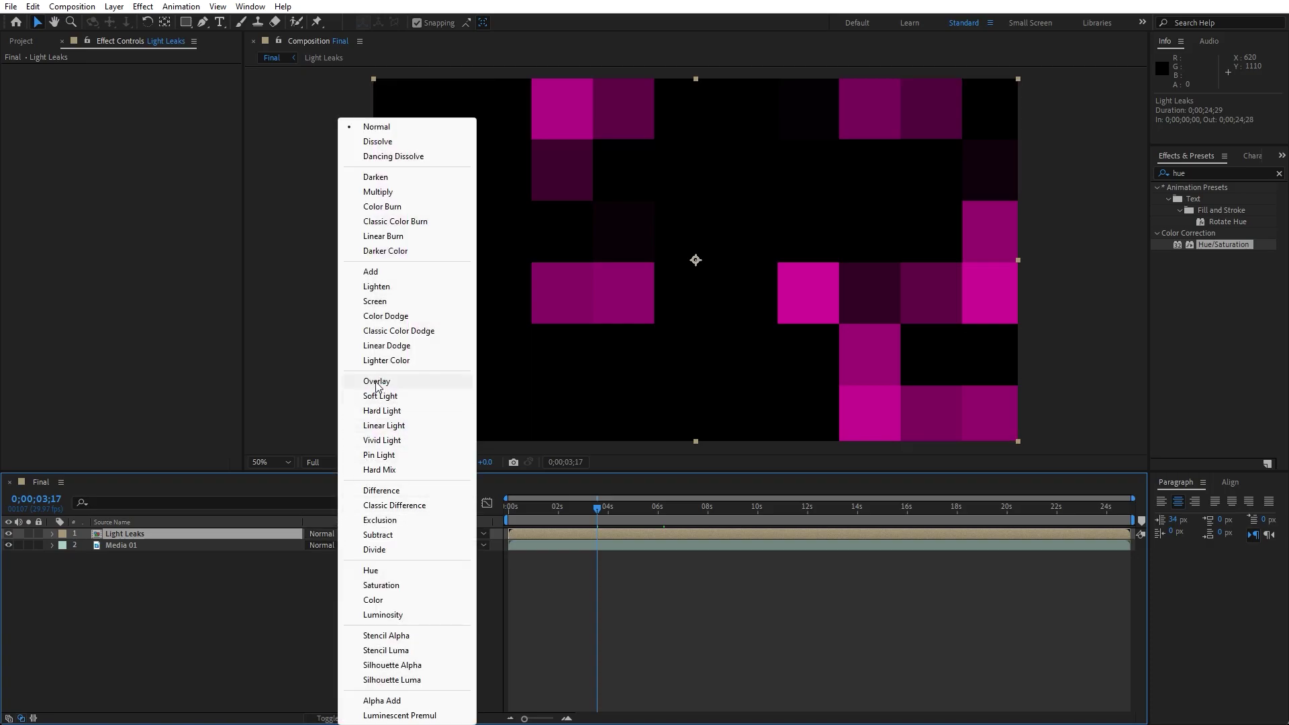
click(371, 272)
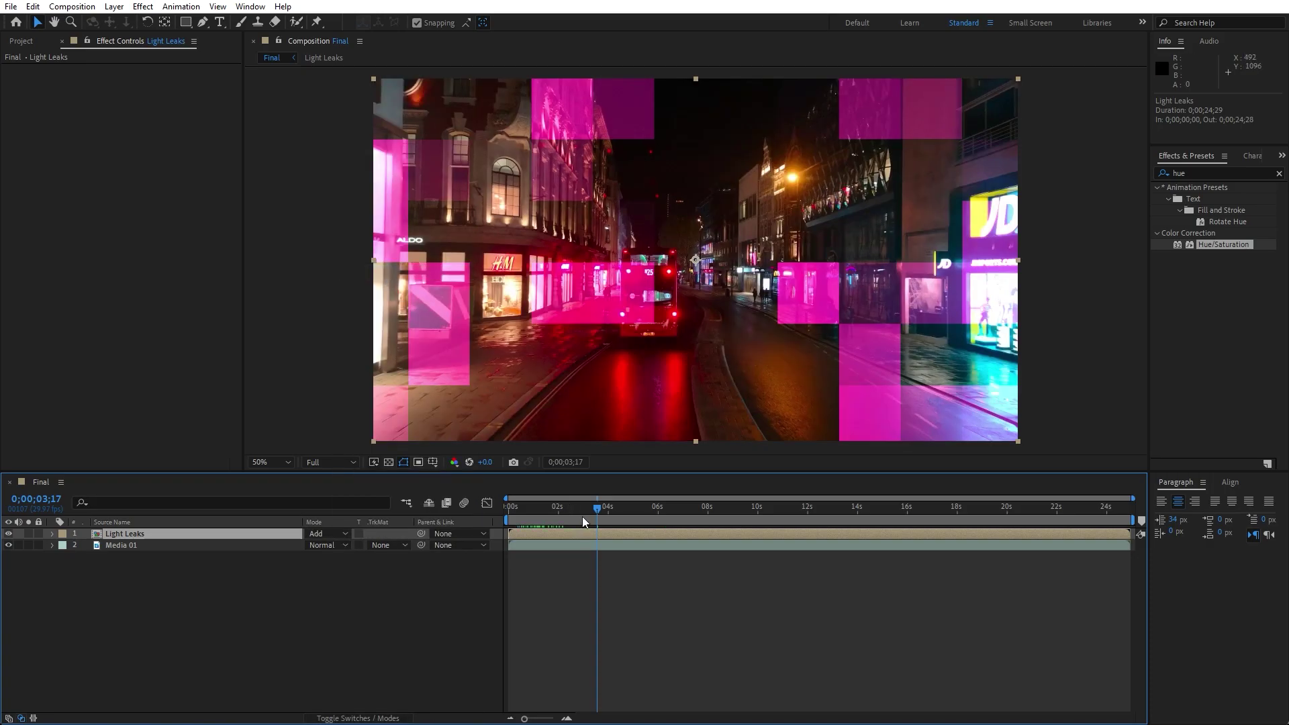
mouse_move(582, 517)
mouse_down()
mouse_move(512, 518)
mouse_move(591, 516)
mouse_up()
Lower the Light Leaks opacity to 30% and preview from the beginning
key(t)
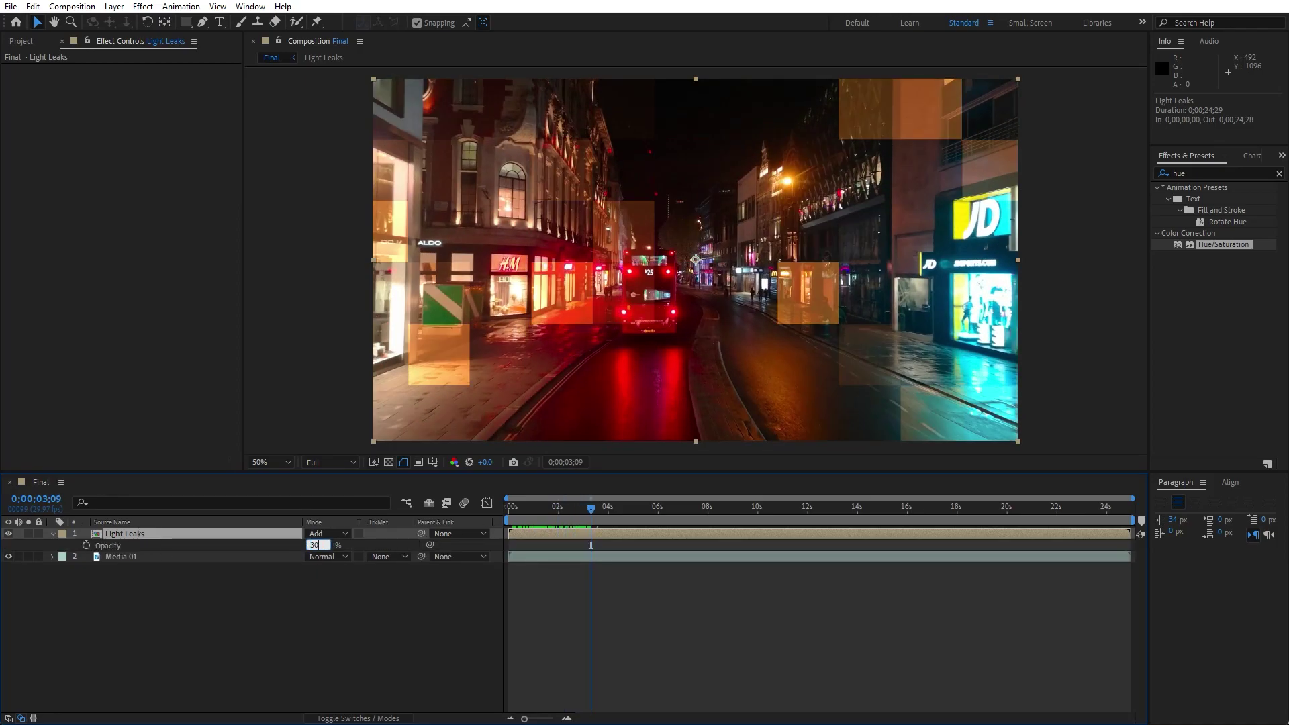
click(489, 562)
key(space)
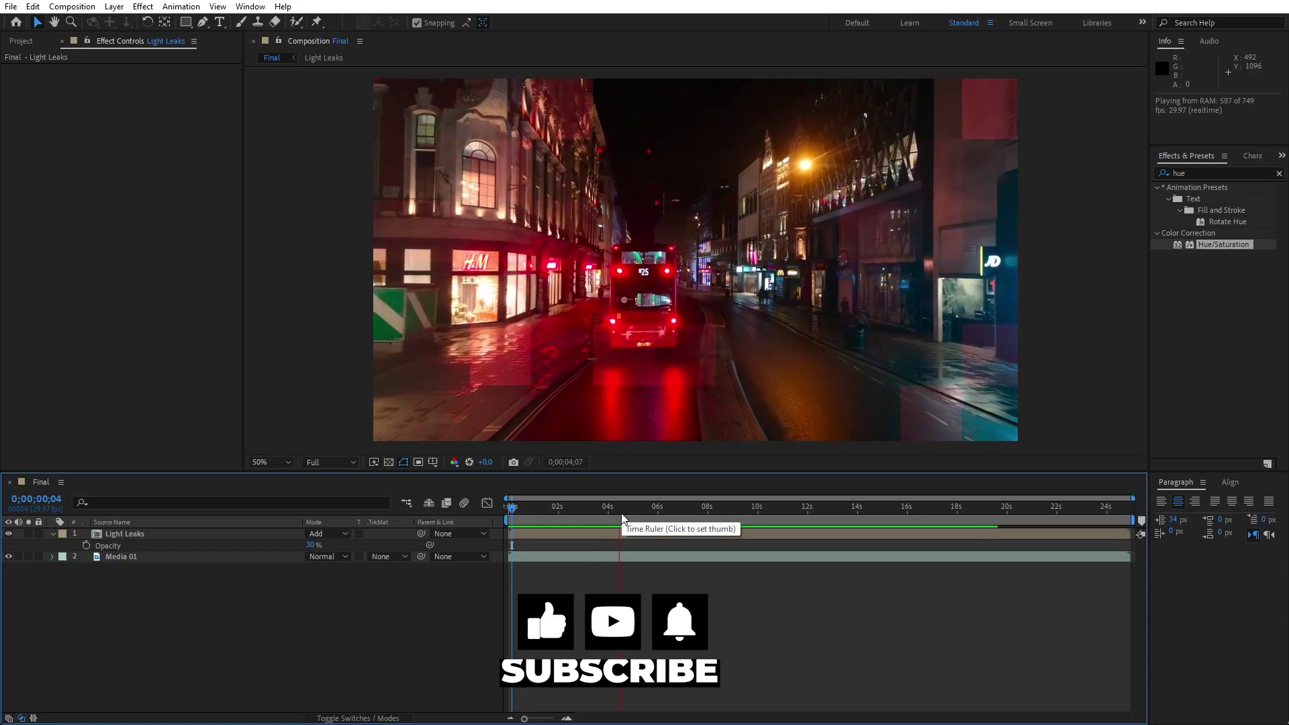
Try Lighten and Color Dodge blend modes, settle on Screen, and preview
key(space)
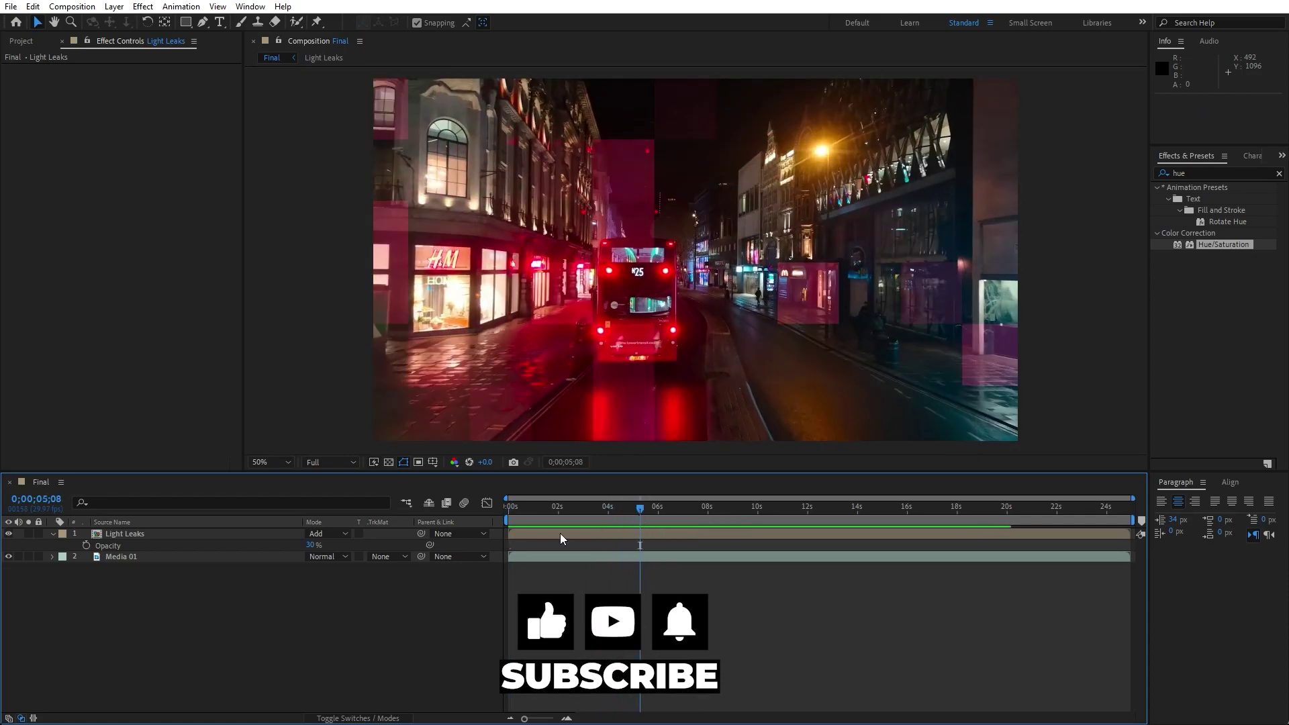
click(332, 534)
click(386, 288)
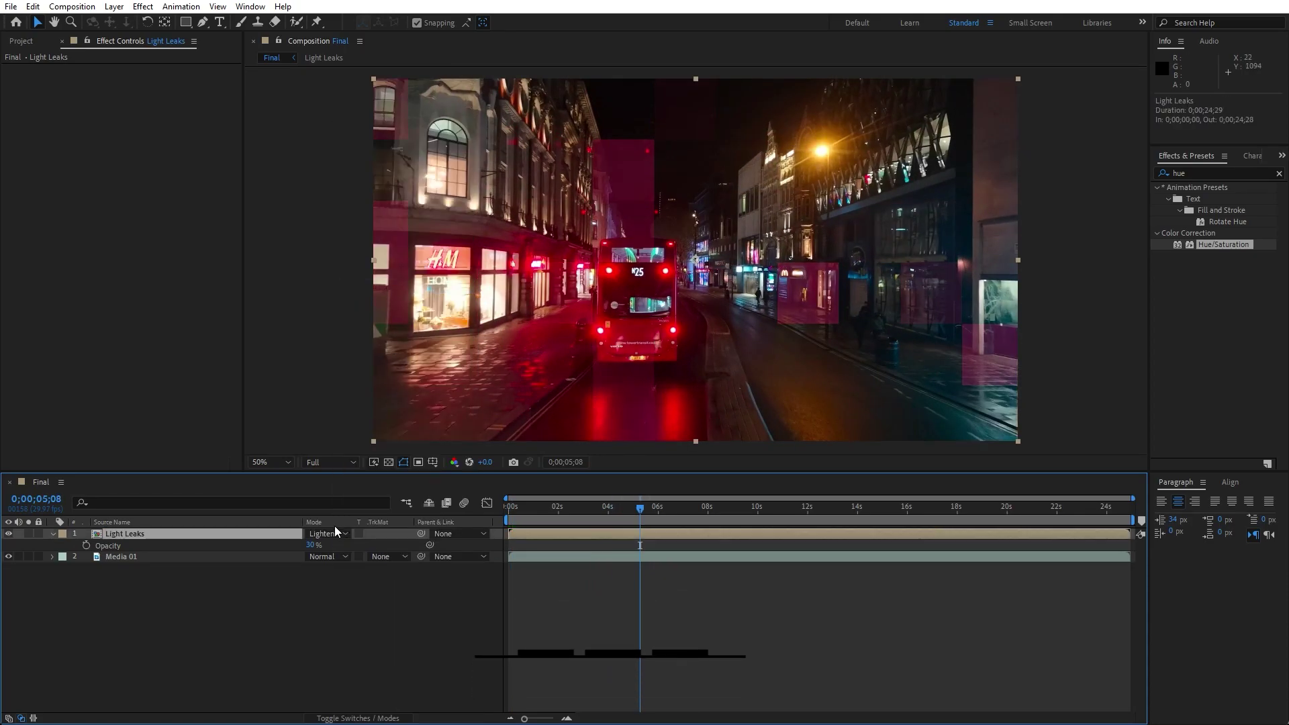
click(336, 532)
click(386, 315)
click(333, 535)
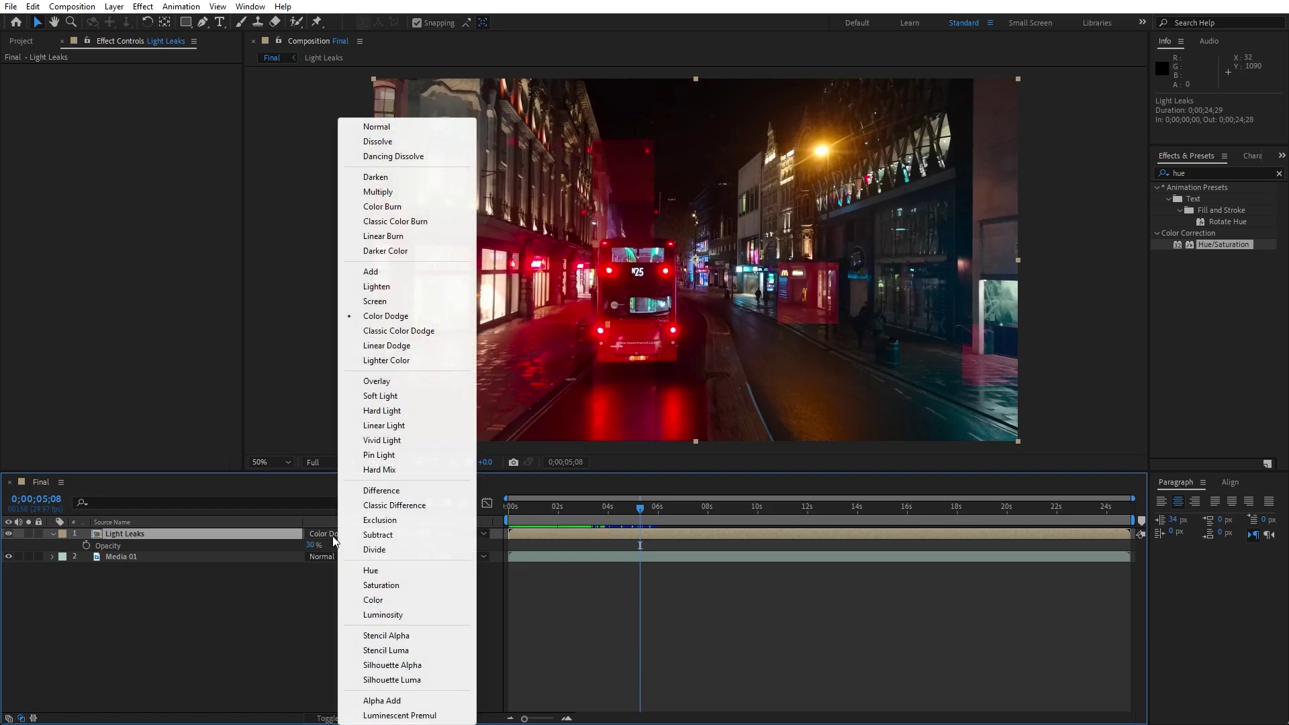
click(376, 302)
click(542, 514)
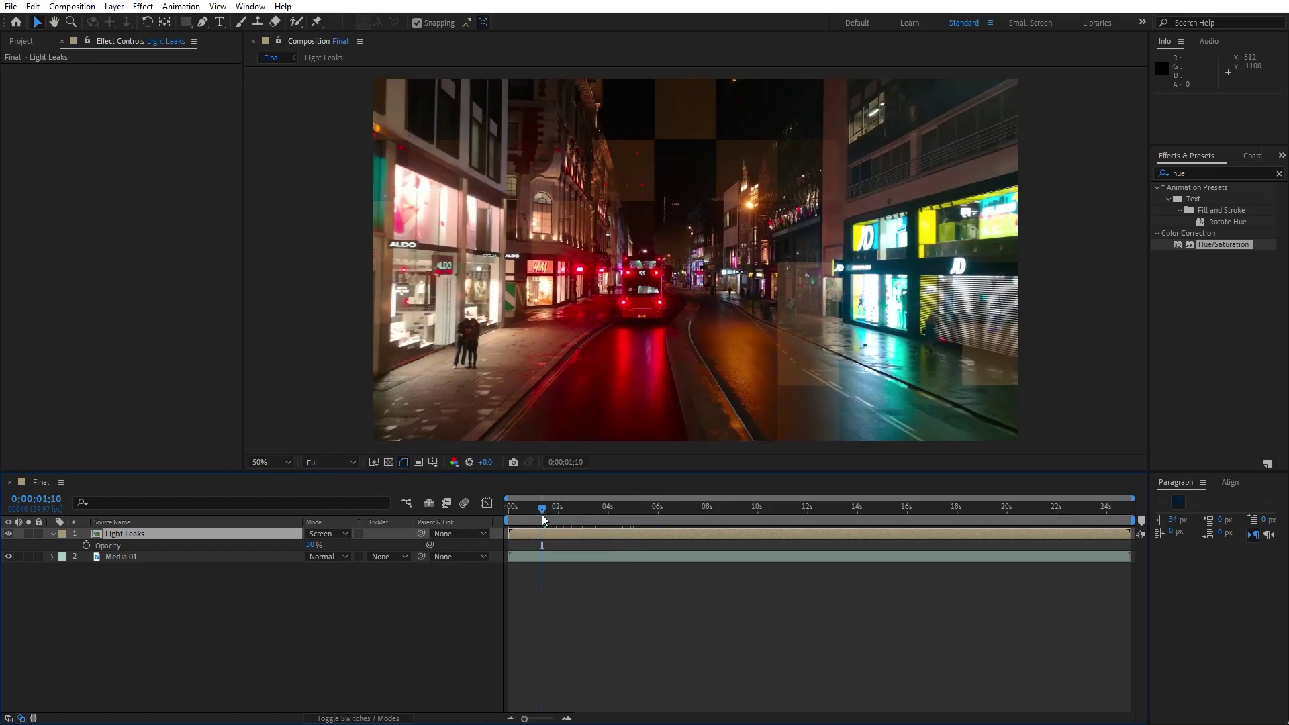
key(space)
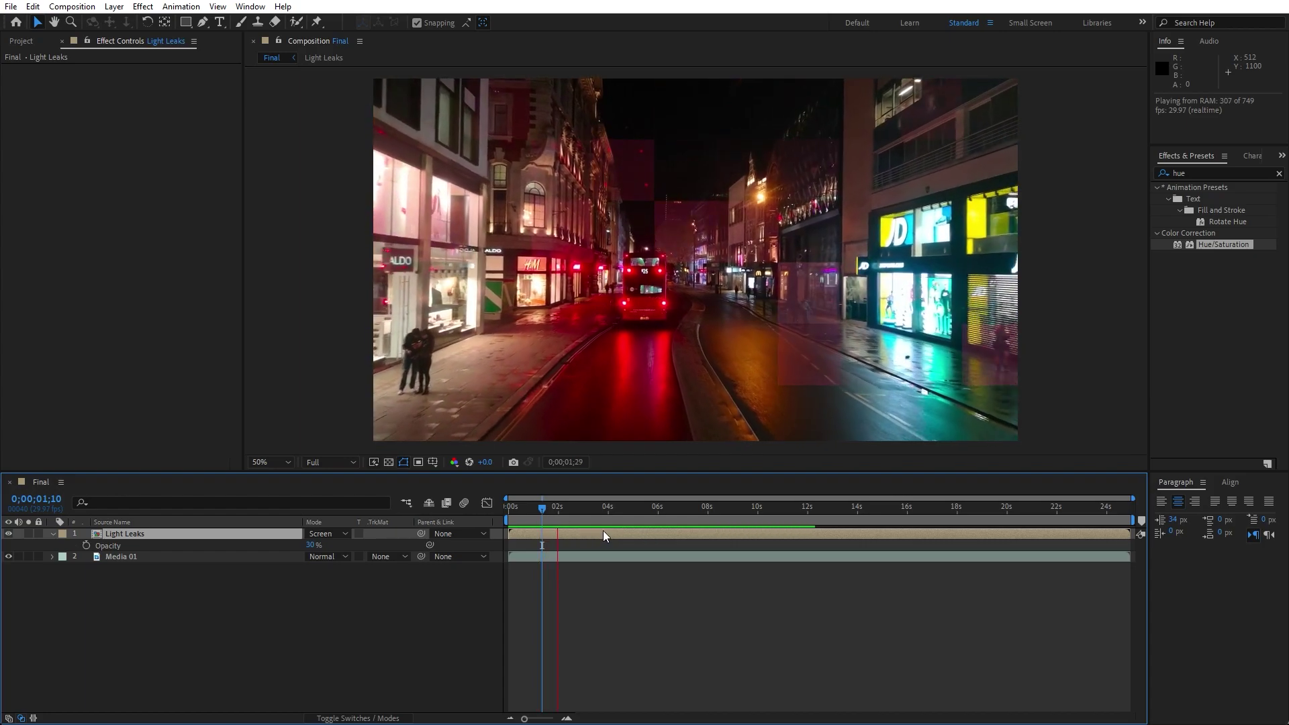
click(595, 515)
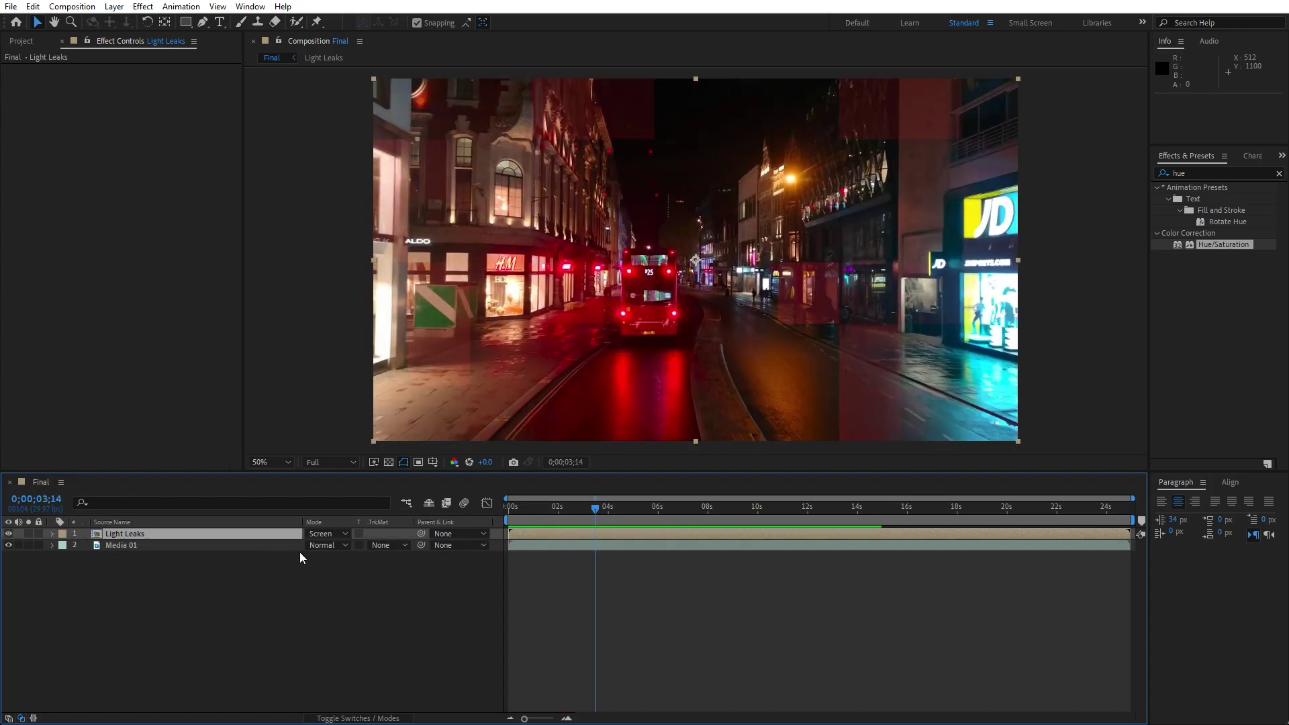
Raise the Light Leaks opacity to about 50% and preview again
drag(312, 545, 323, 546)
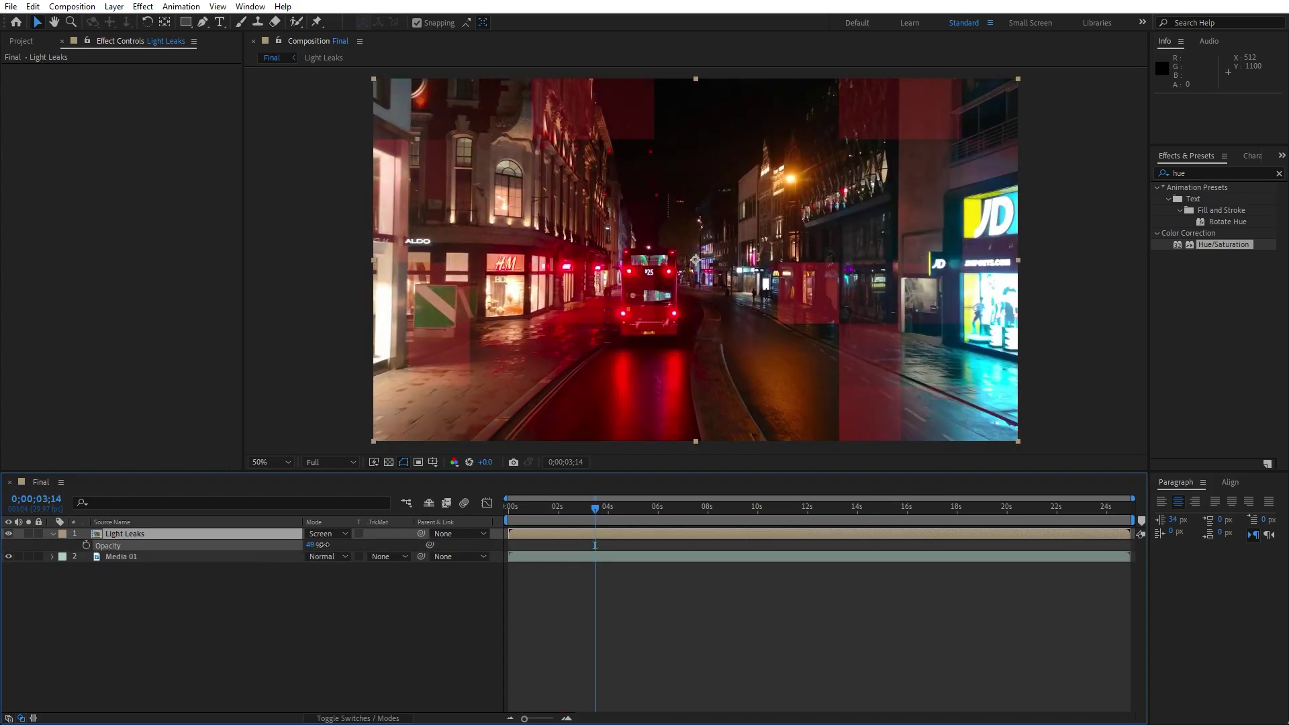
key(space)
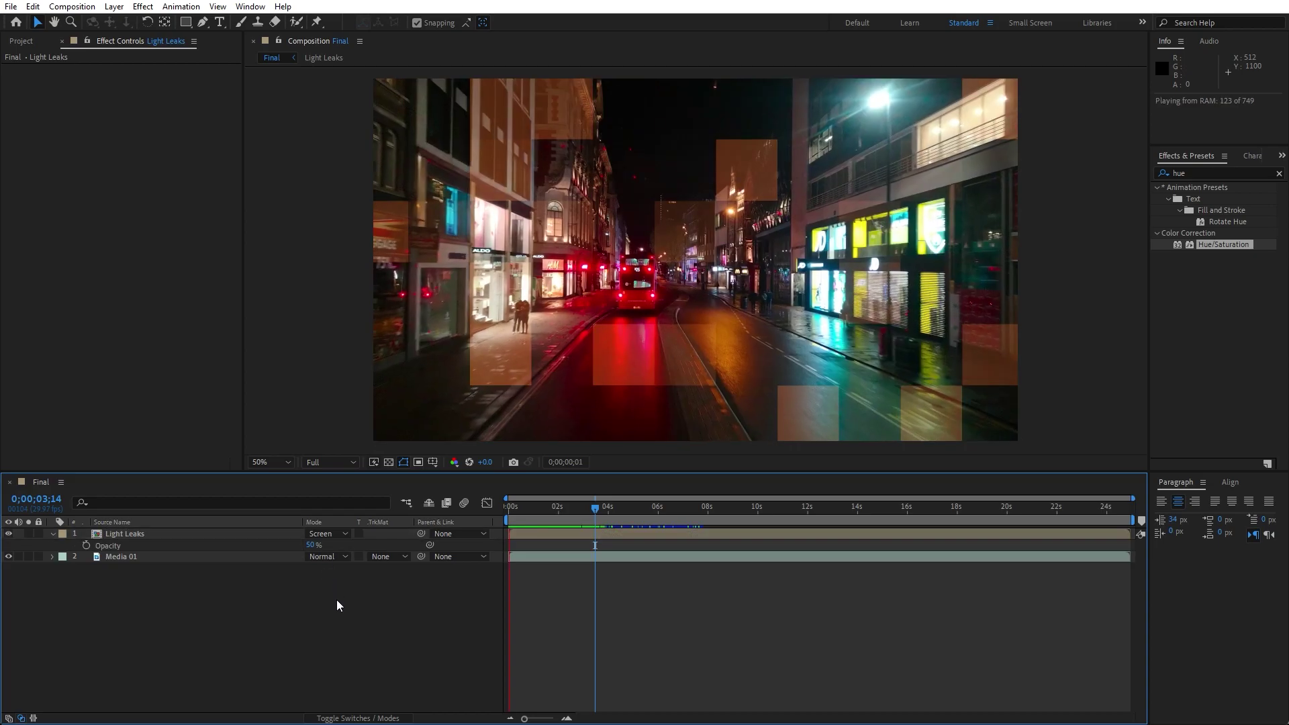
click(588, 519)
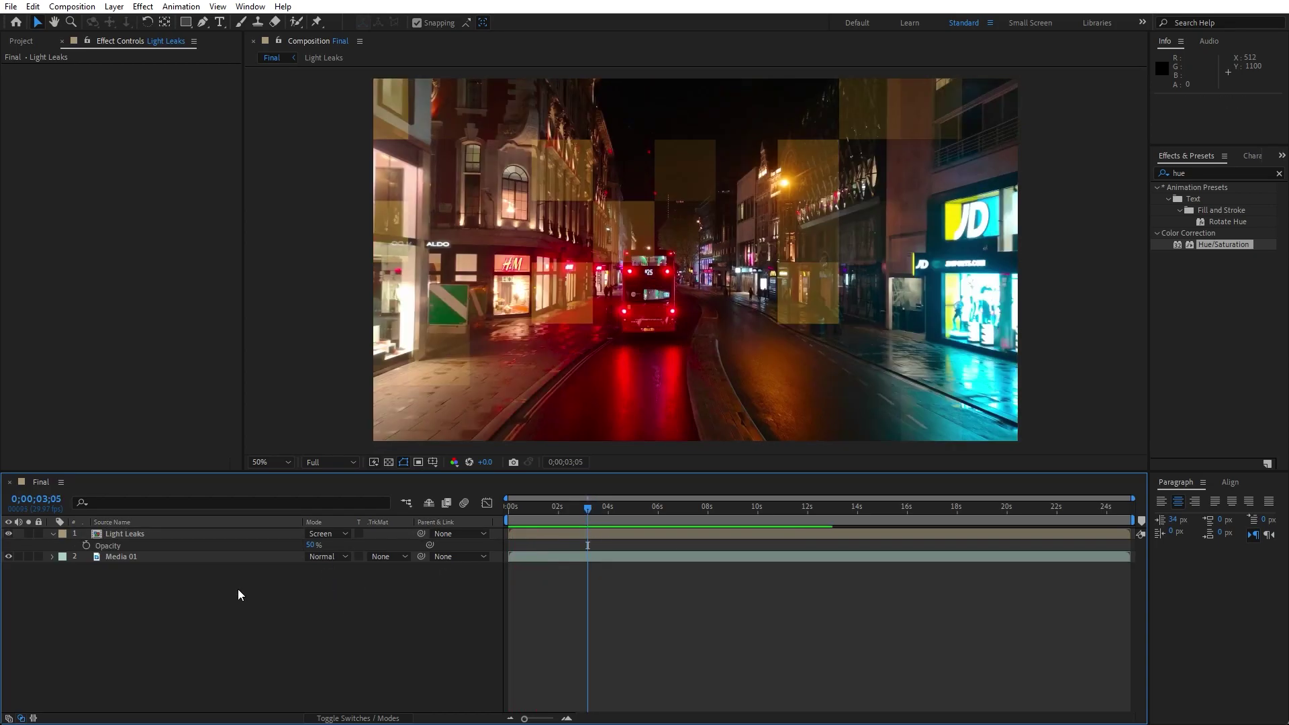
double_click(154, 535)
click(151, 537)
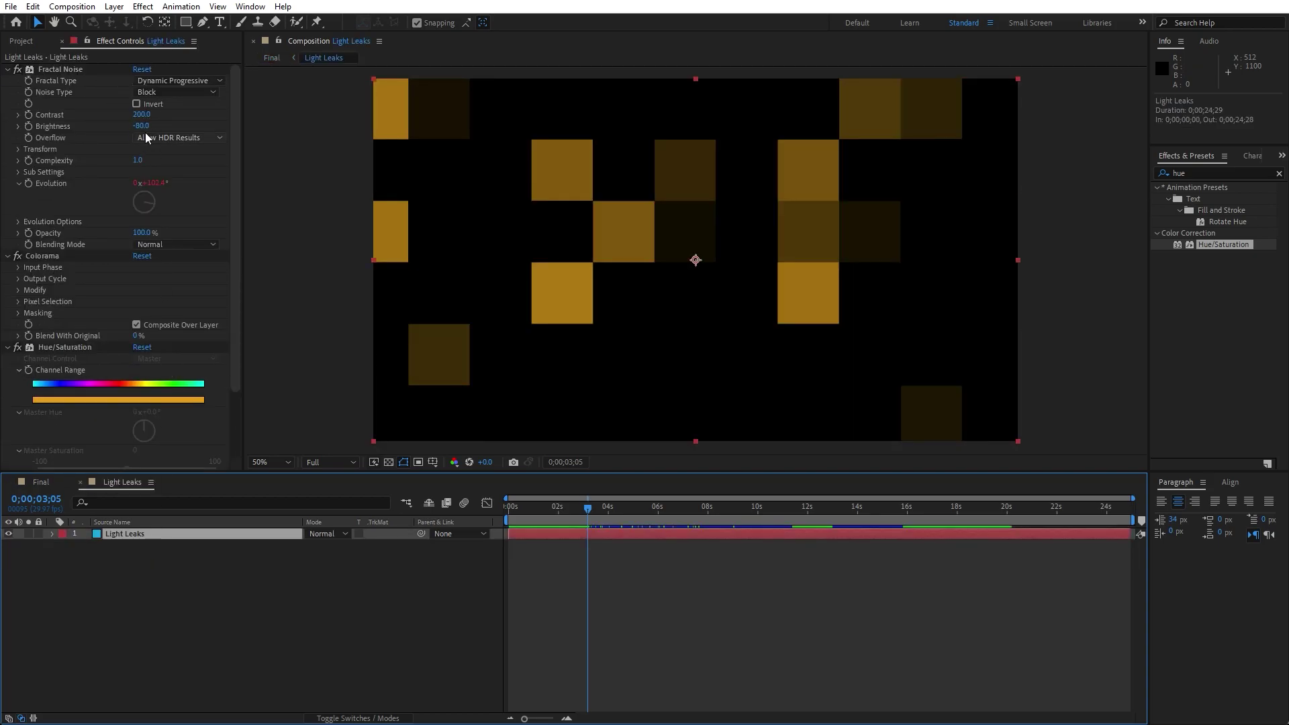
click(19, 150)
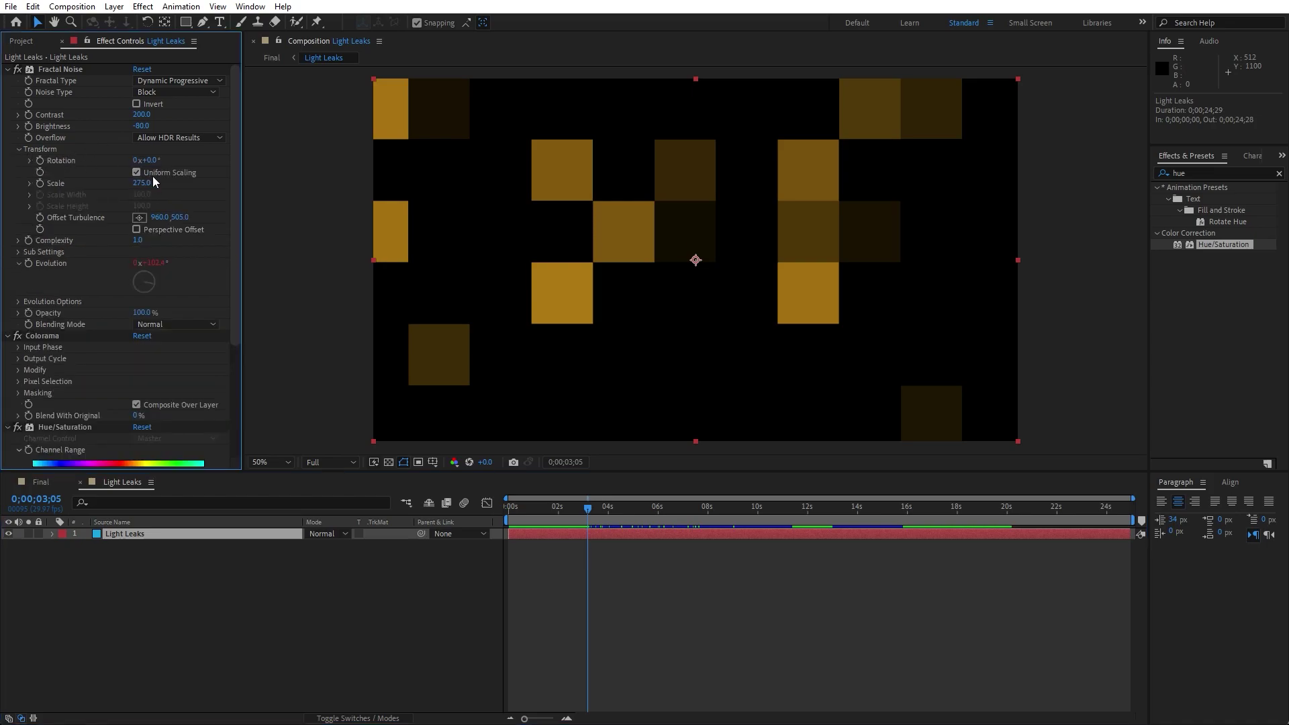
drag(147, 188, 26, 210)
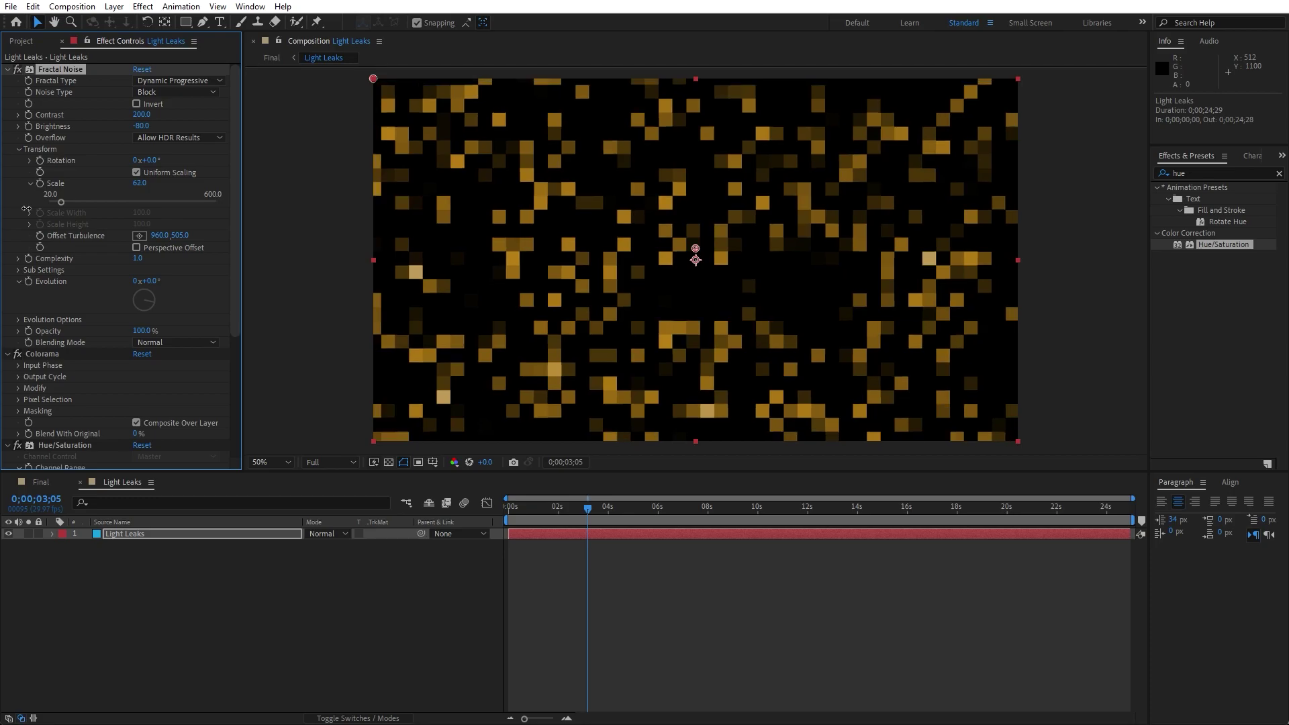
click(36, 482)
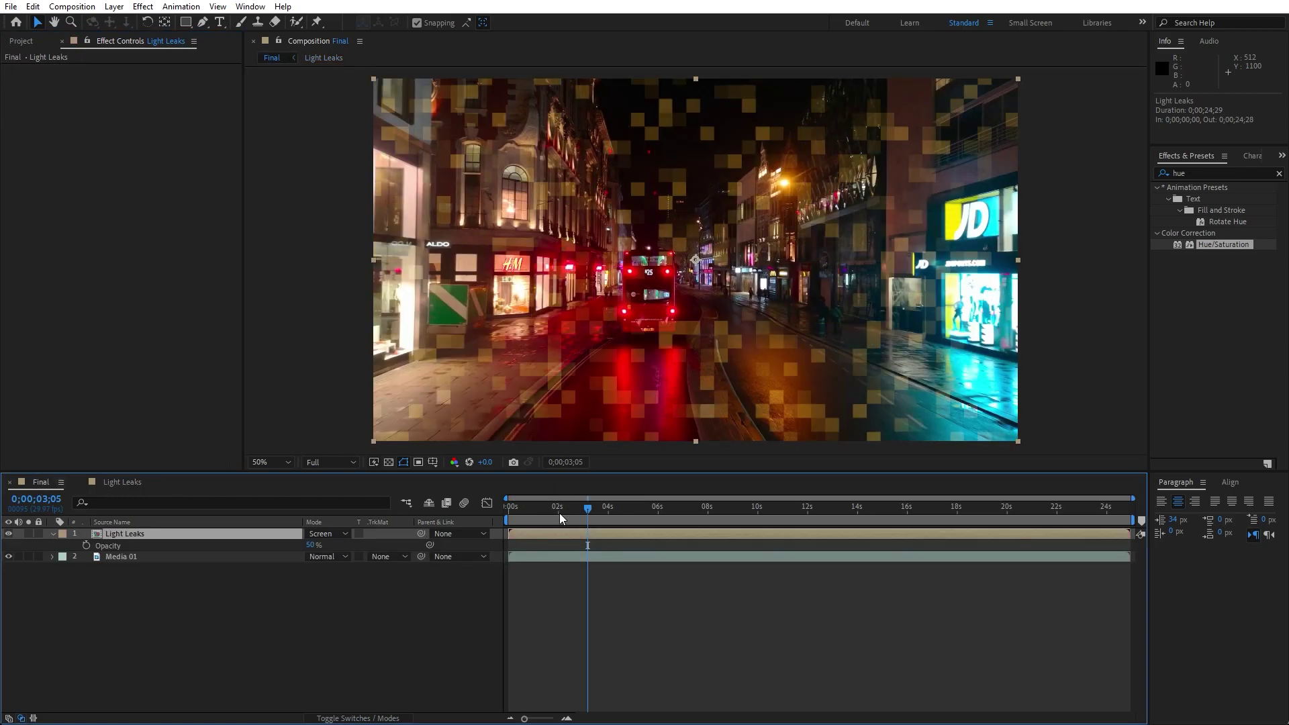
mouse_move(559, 513)
mouse_down()
mouse_move(524, 513)
mouse_move(707, 515)
mouse_move(583, 514)
mouse_up()
click(129, 483)
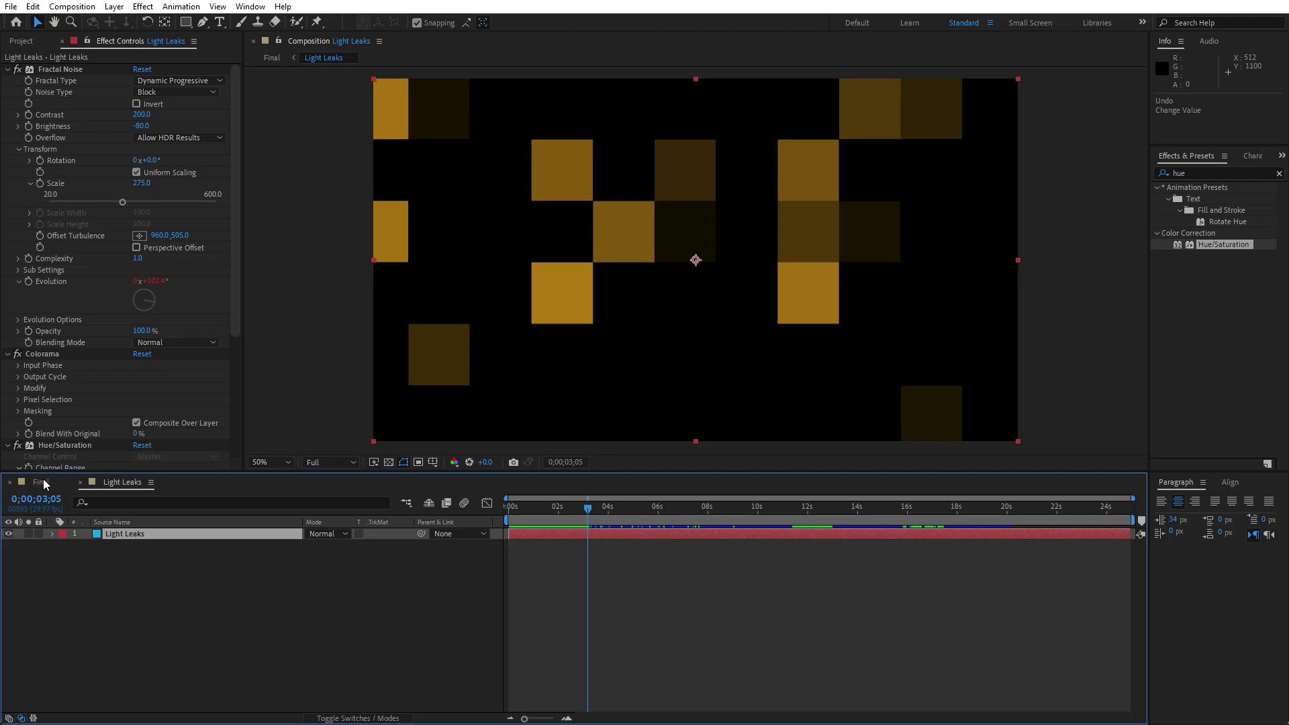
click(42, 482)
drag(576, 514, 650, 540)
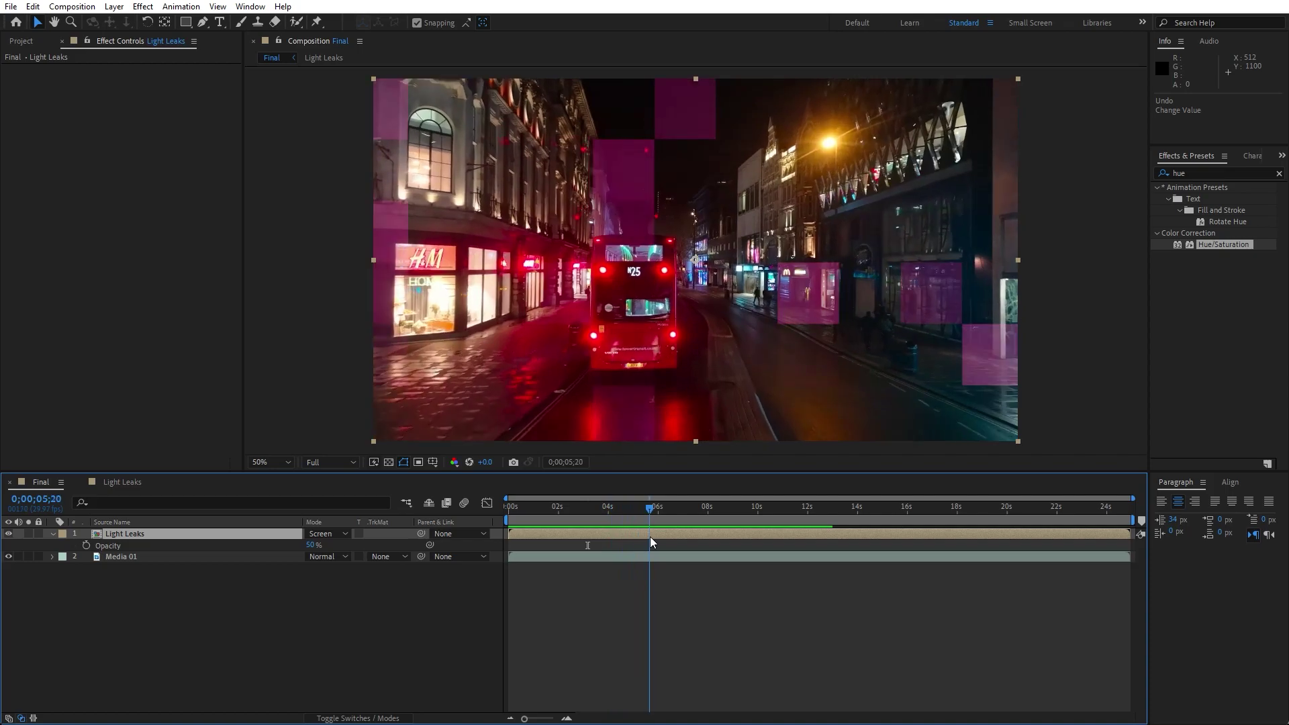
Switch the Light Leaks Fractal Noise to Spline type at scale 1000 and scrub the animation
double_click(142, 535)
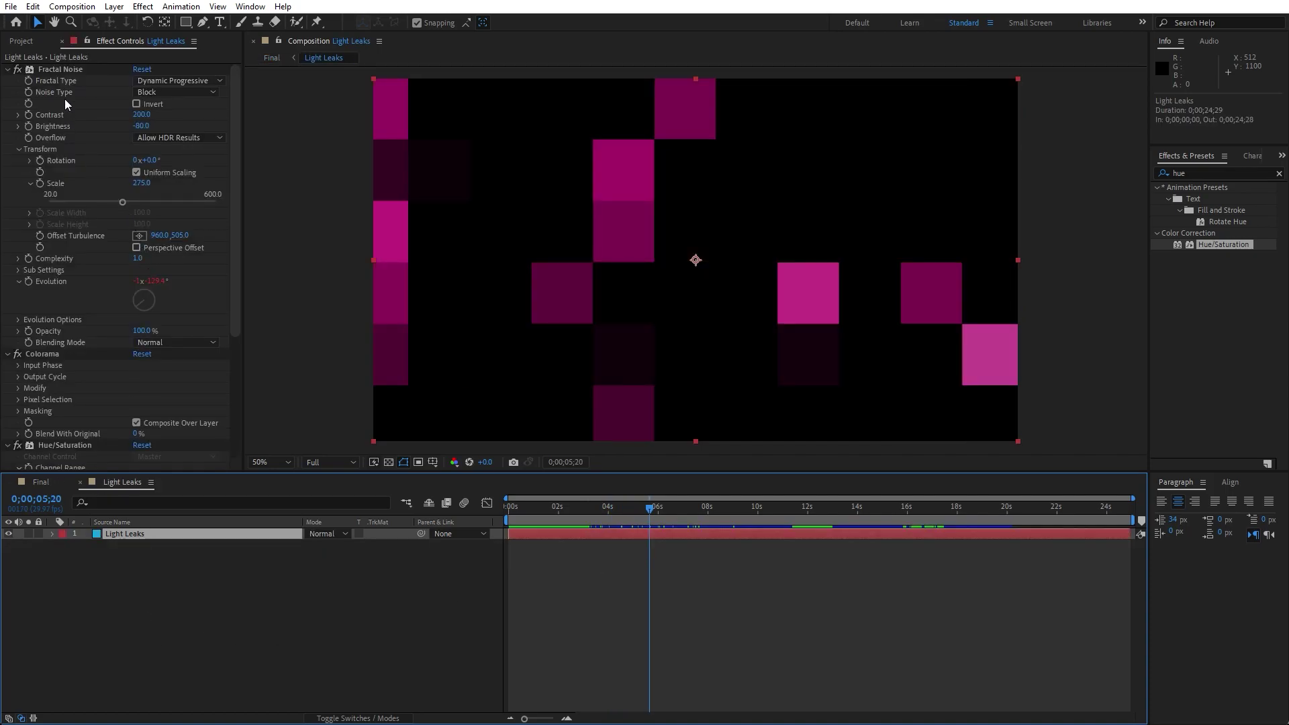
click(69, 68)
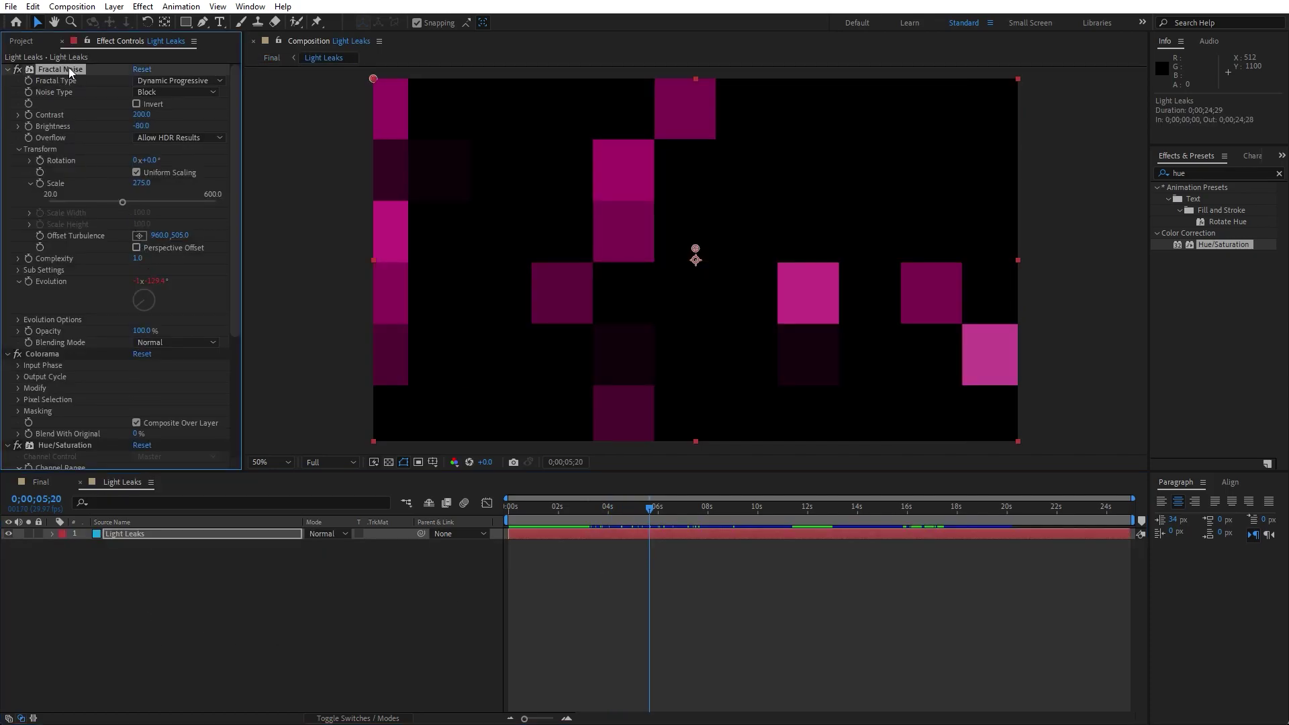
click(158, 94)
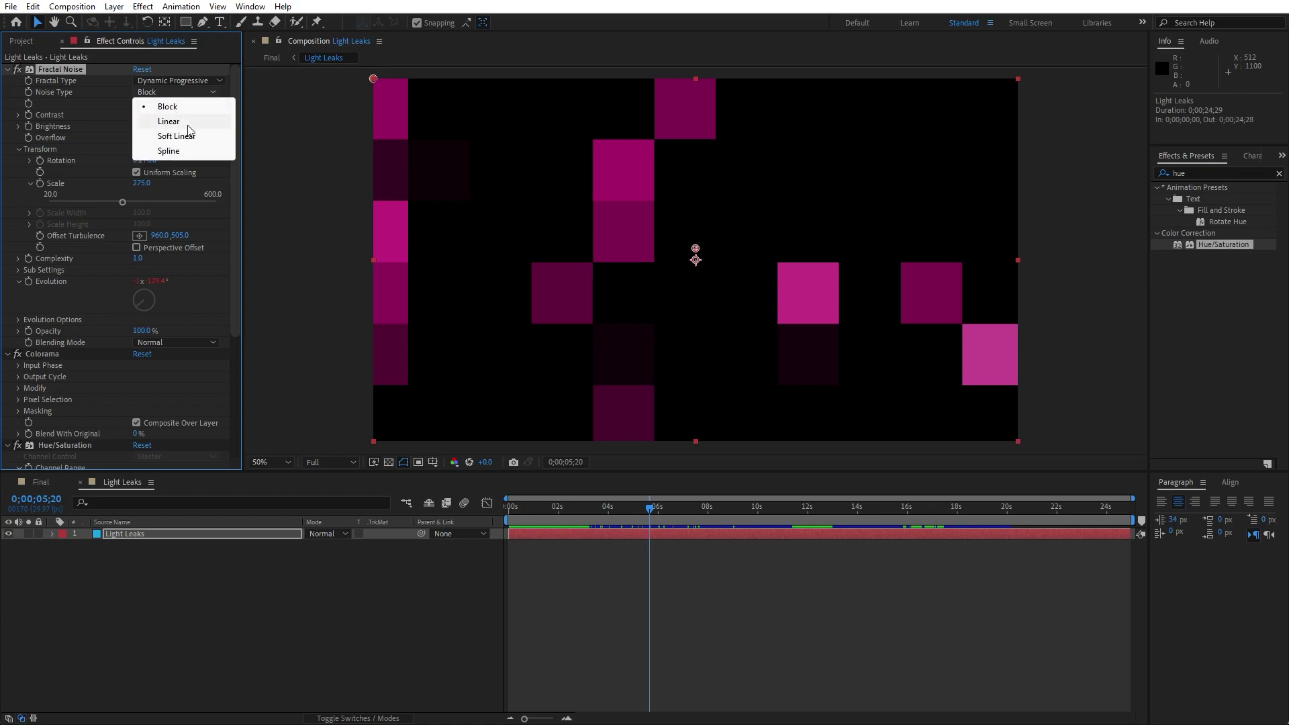
click(194, 152)
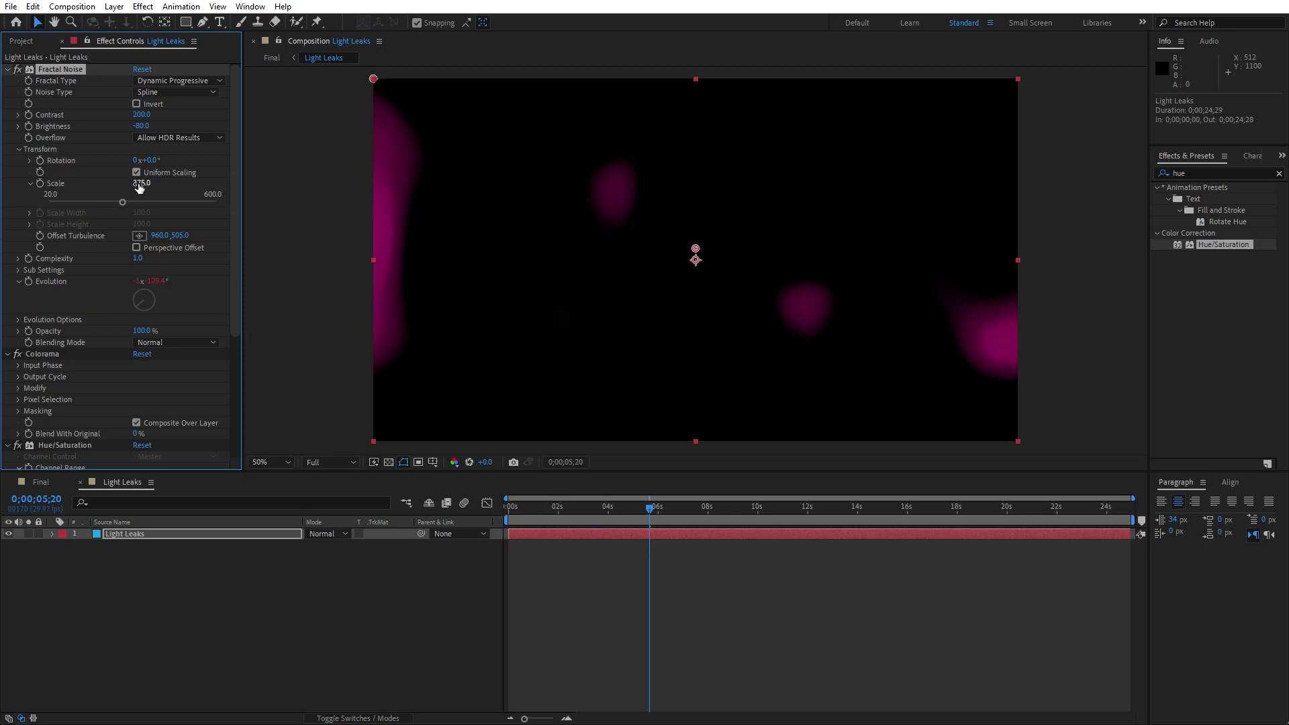
click(334, 595)
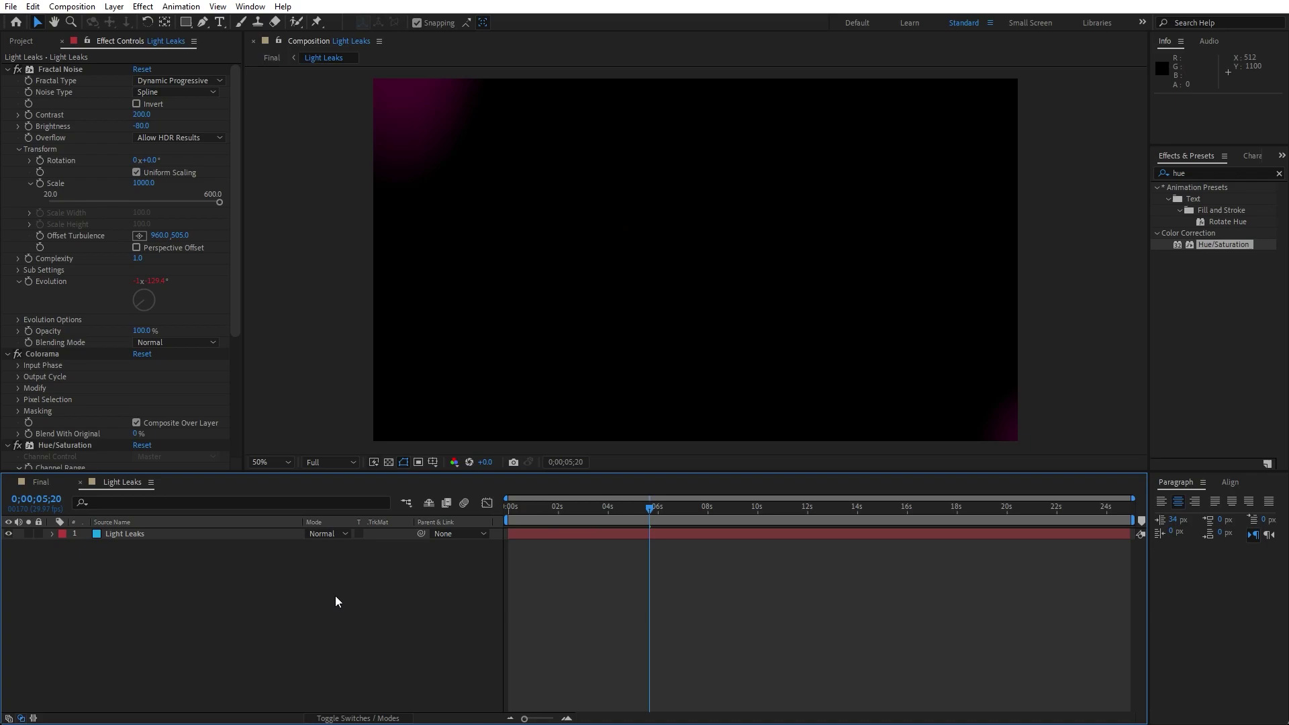
mouse_move(511, 508)
mouse_down()
mouse_move(577, 509)
mouse_move(523, 518)
mouse_up()
click(39, 482)
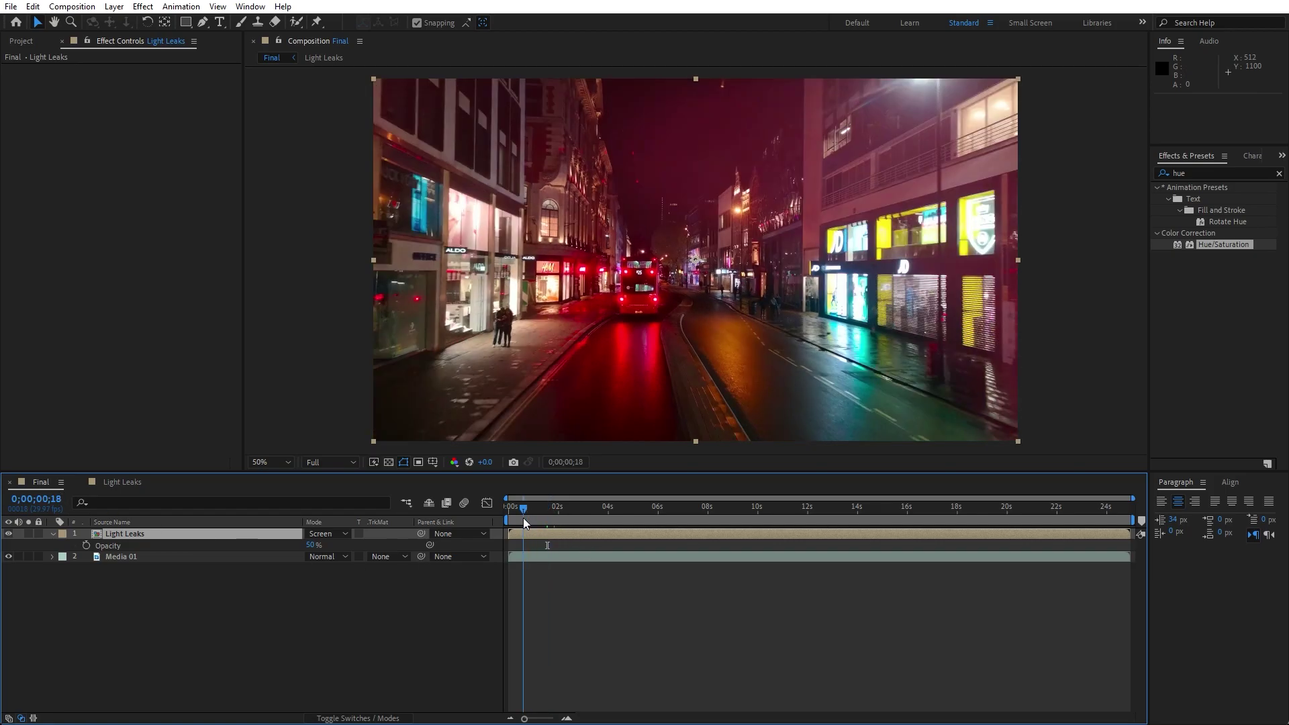
Preview the Final comp with Light Leaks at 88% Screen opacity, stopping around 3;22
key(t)
key(t)
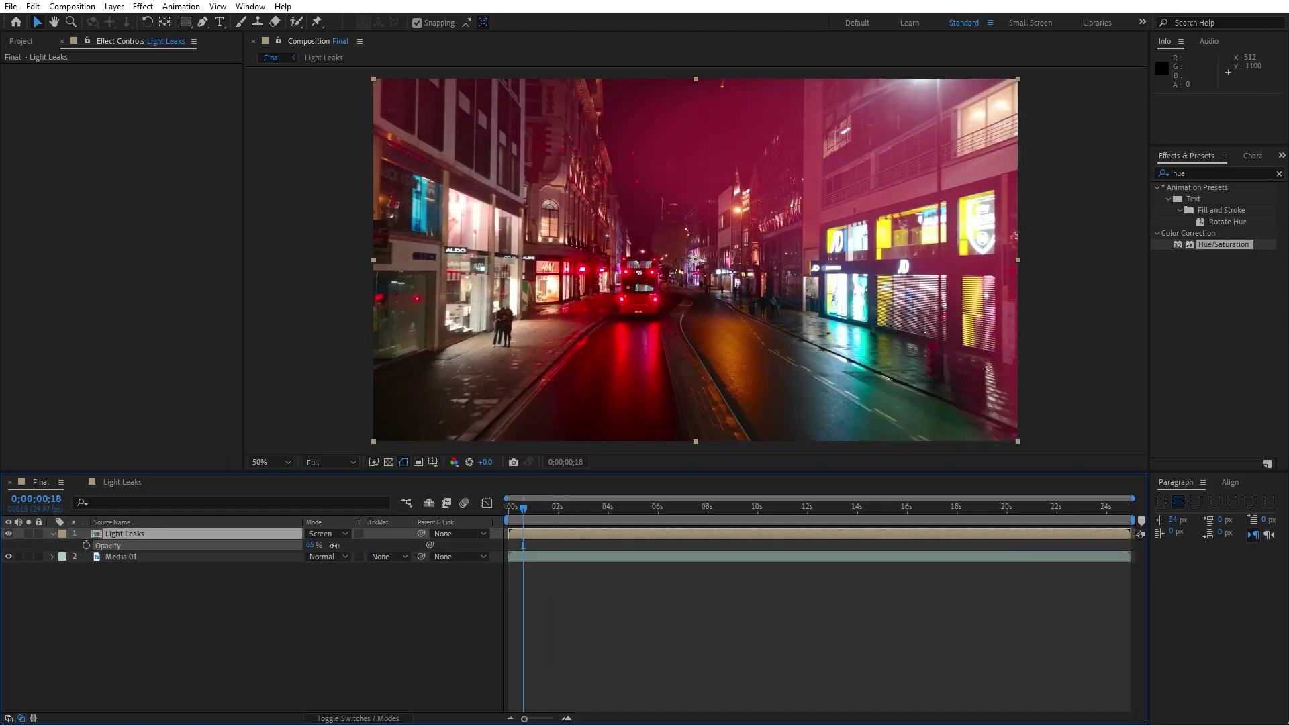
key(space)
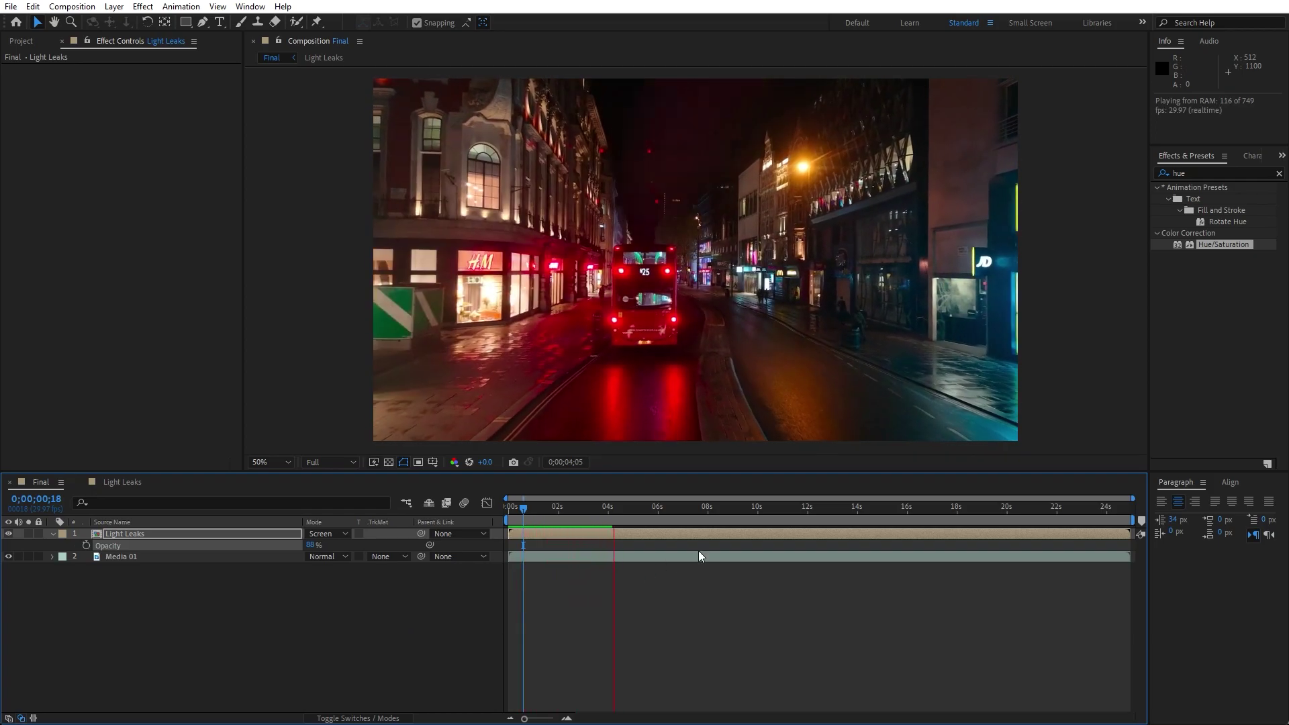
click(586, 517)
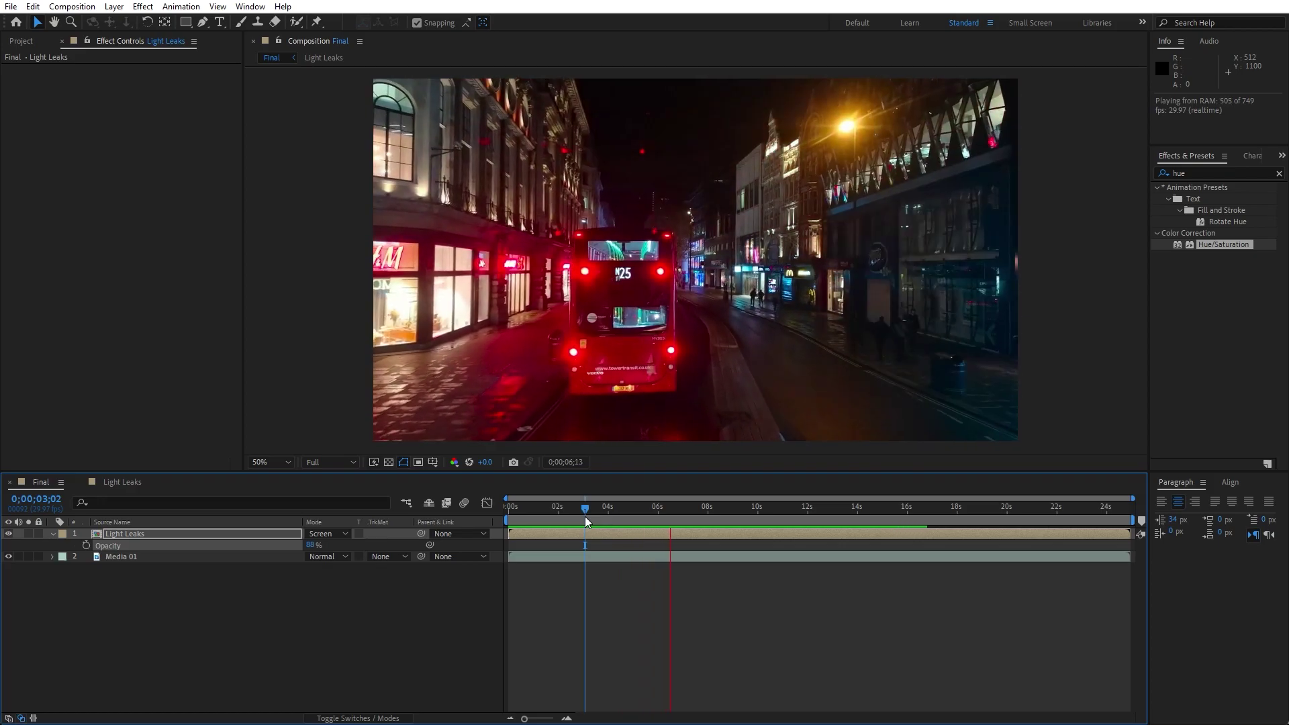
click(601, 508)
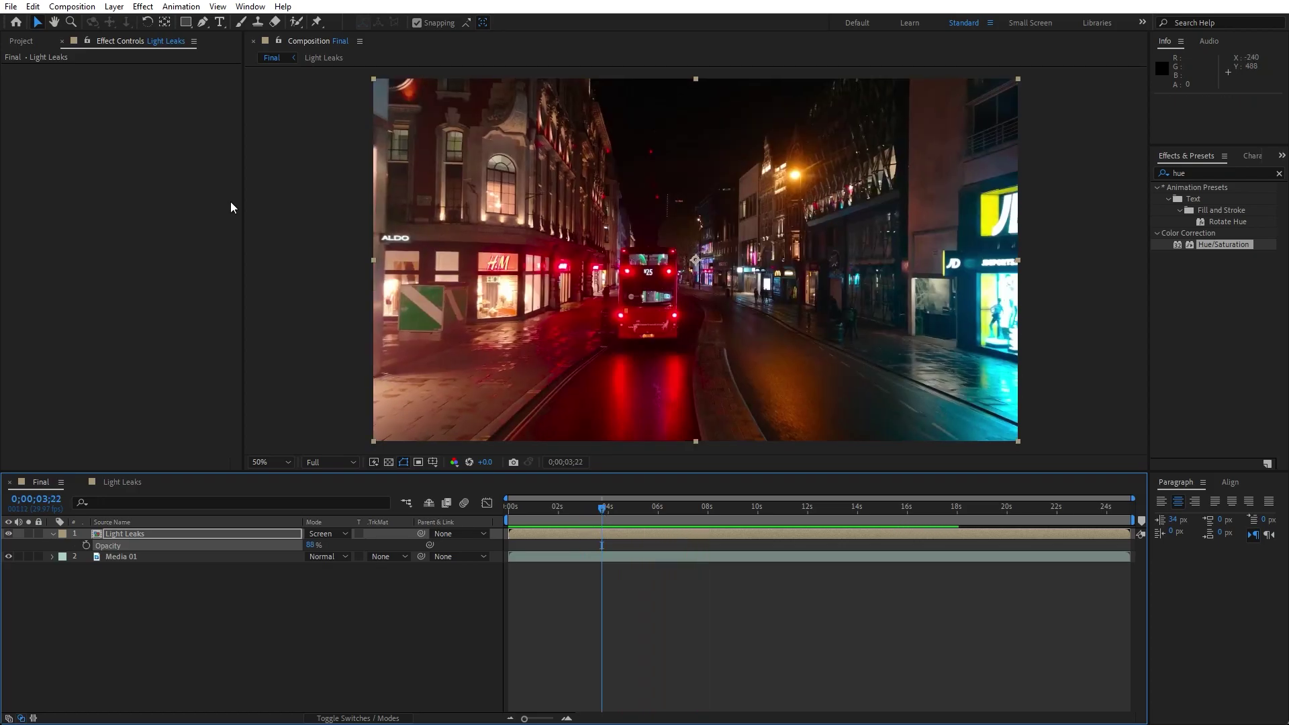
Duplicate the Light Leaks precomp as Light Leaks 2 and add it to Final in Add mode
click(62, 41)
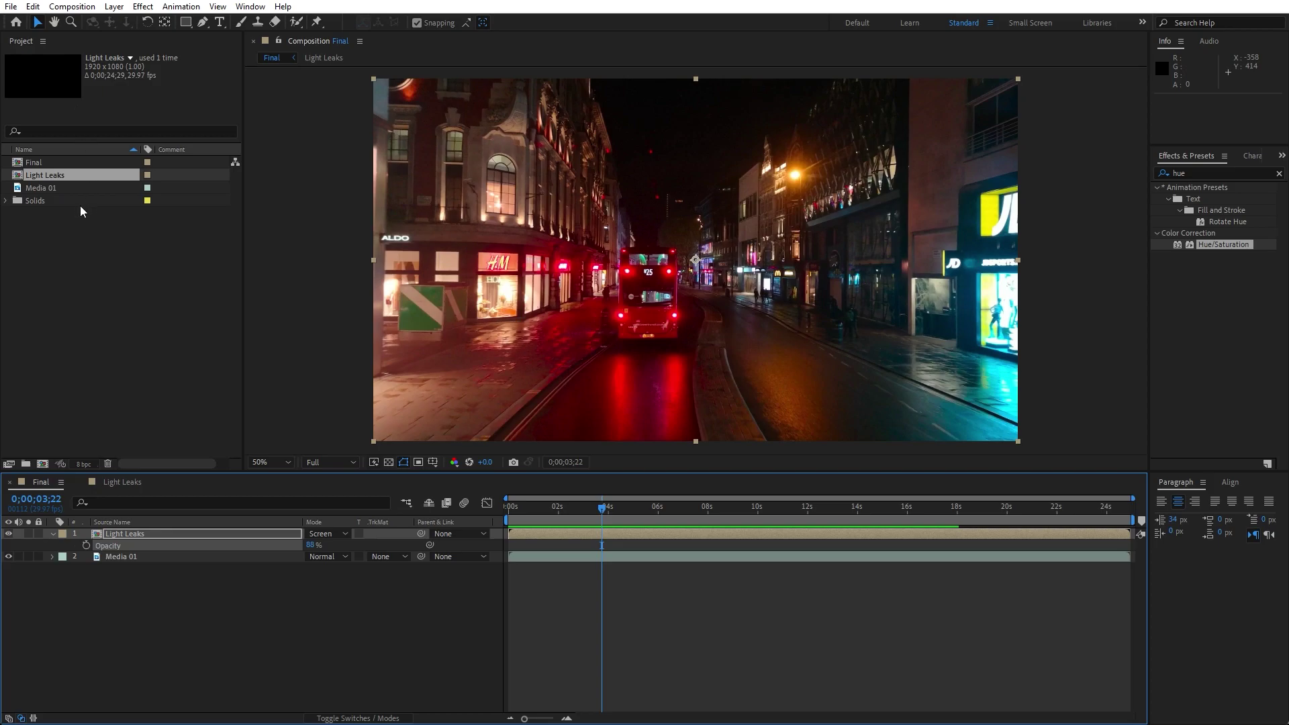
click(58, 176)
key(ctrl+d)
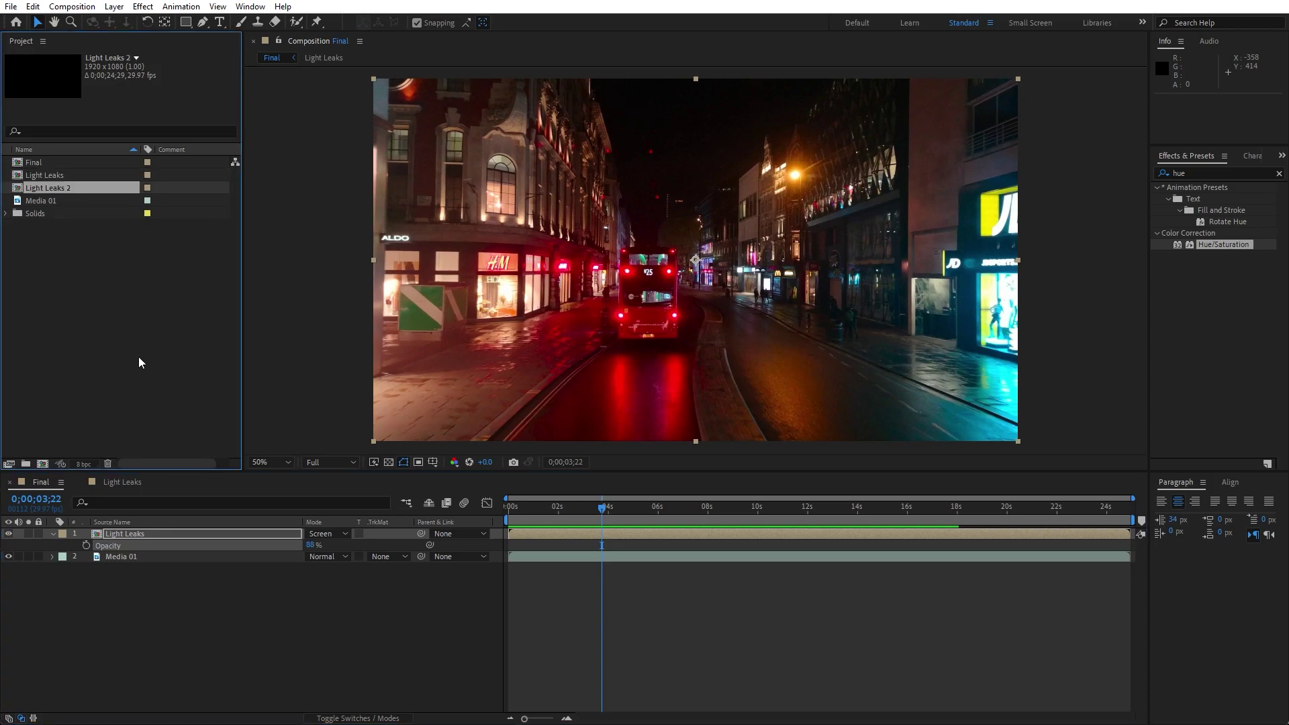
drag(56, 189, 186, 535)
click(323, 536)
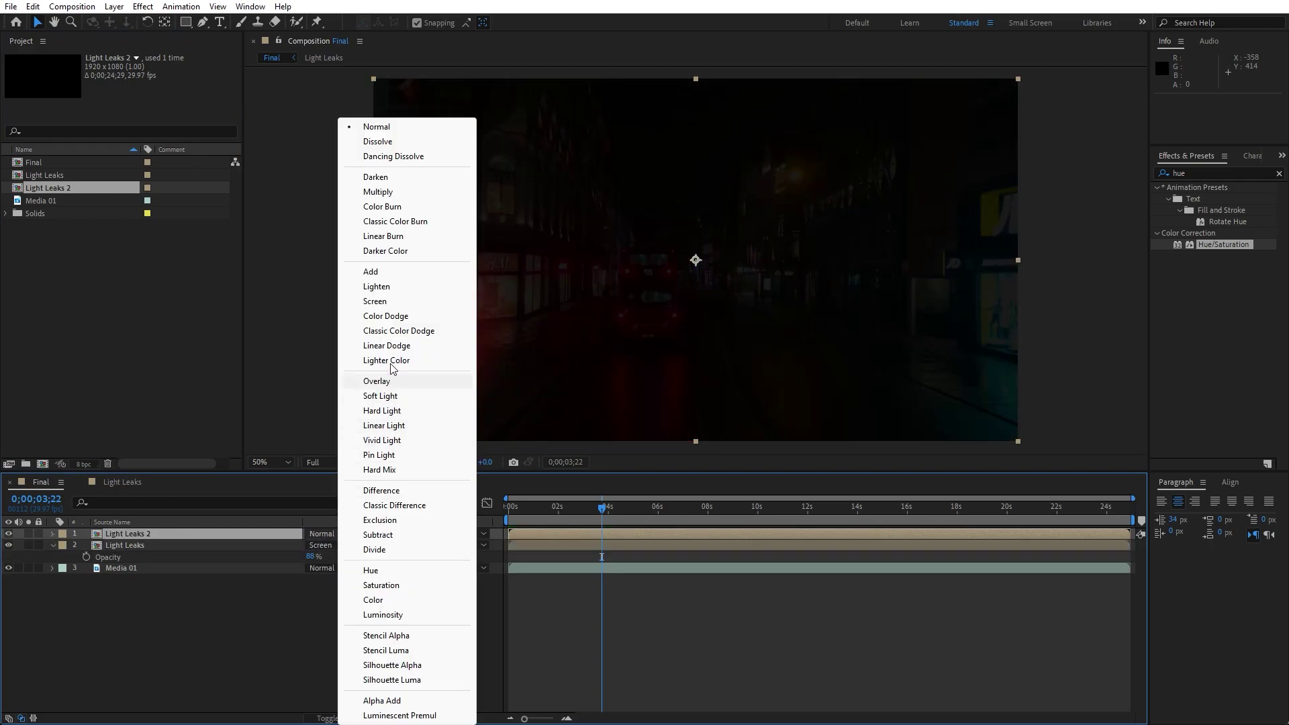
click(389, 273)
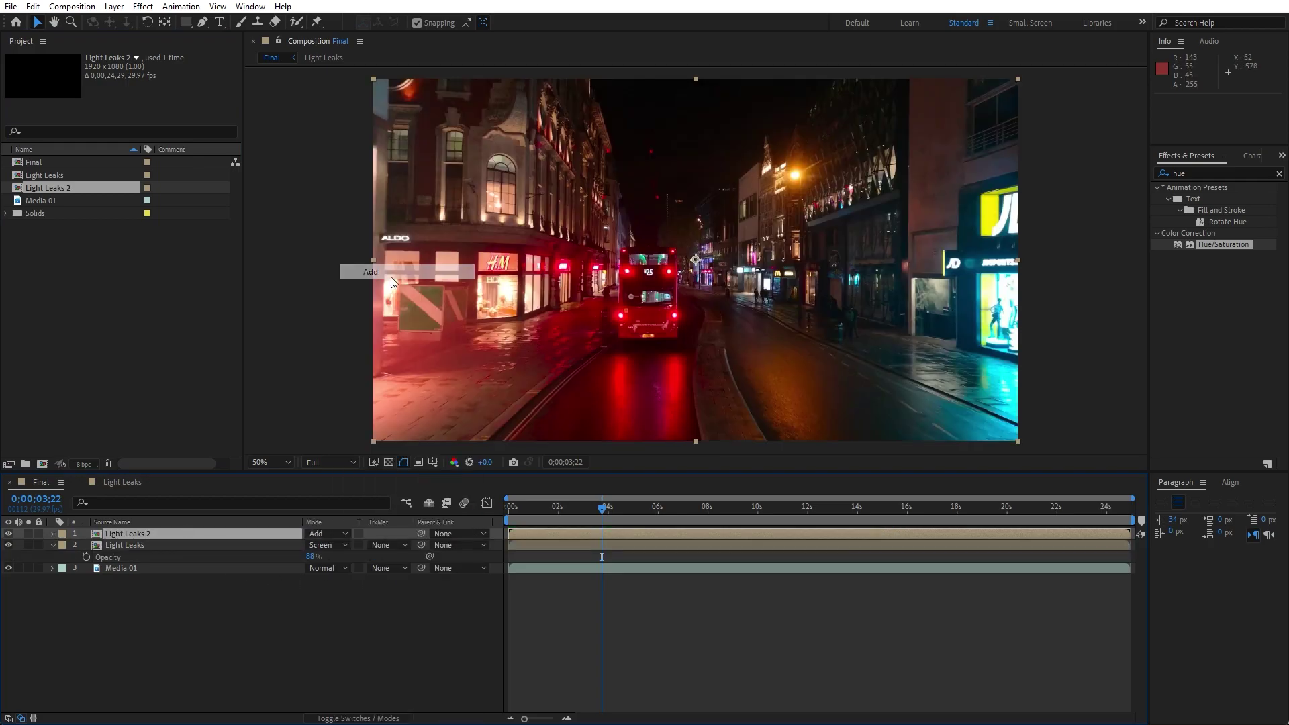
Inside Light Leaks 2, change the Fractal Noise type to Block
double_click(142, 537)
click(140, 535)
key(F3)
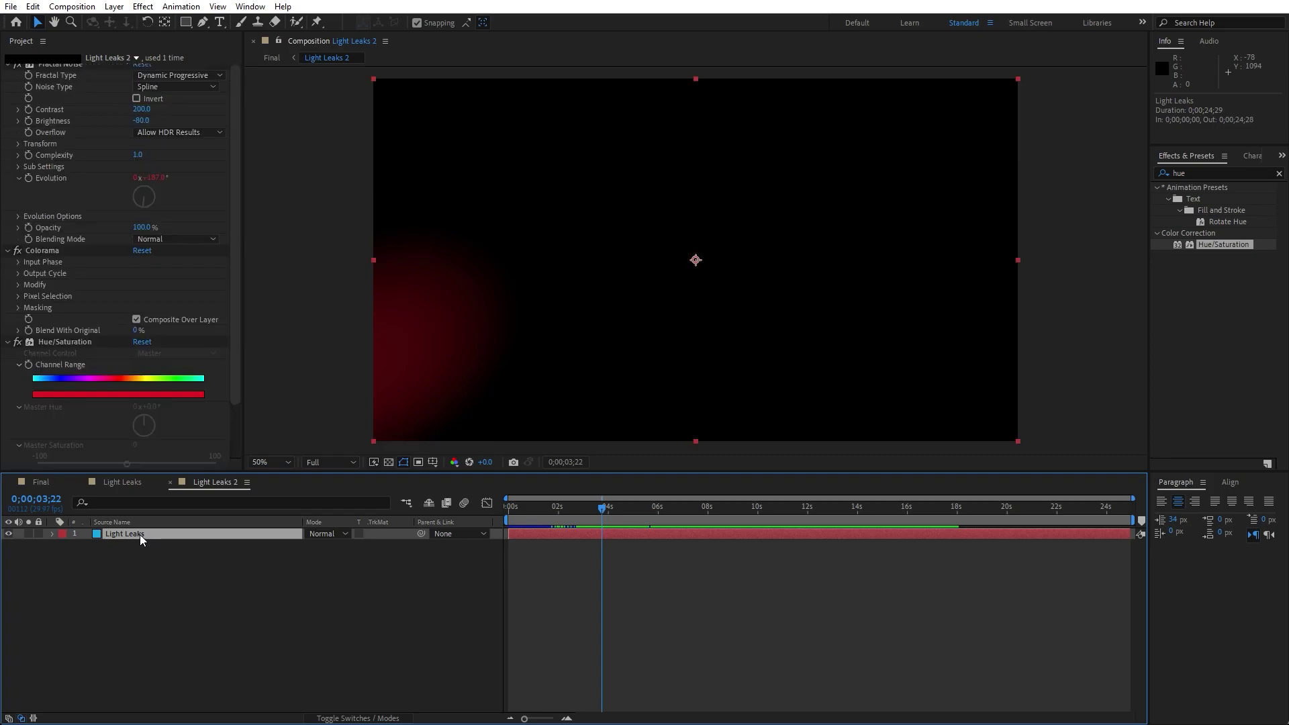
scroll(172, 177, up, 2)
click(160, 94)
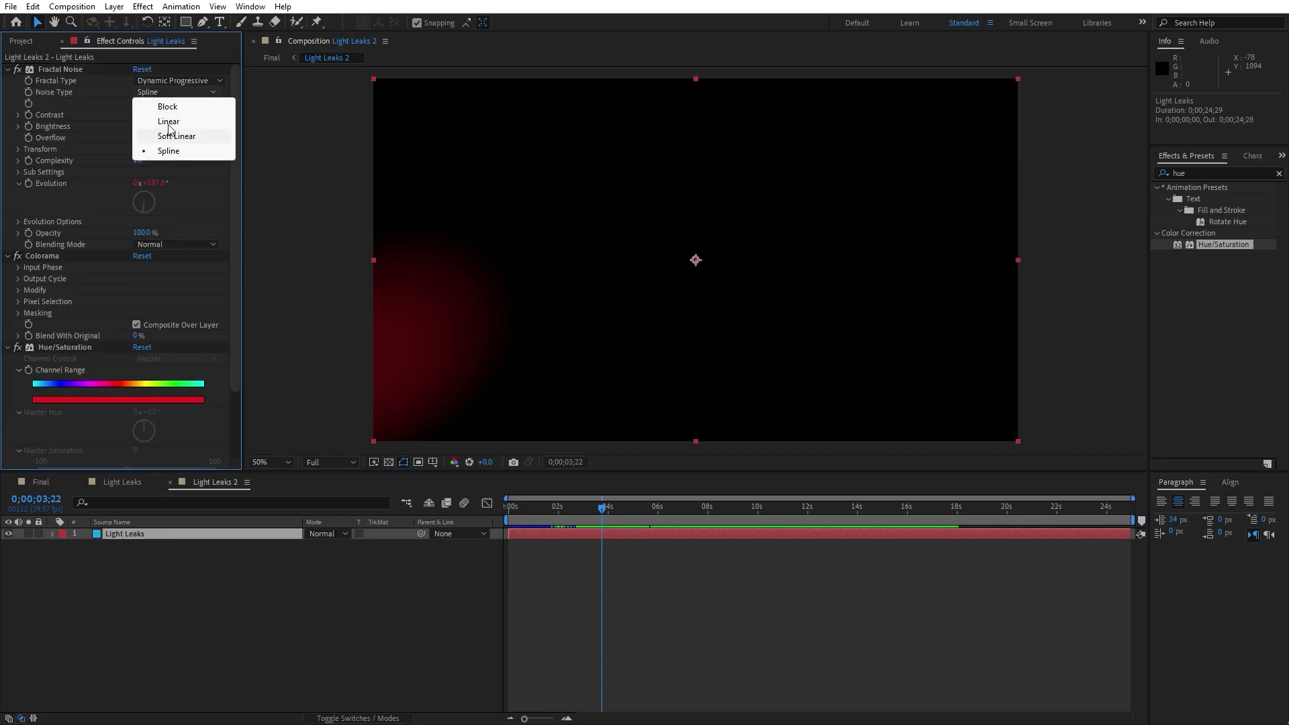
click(170, 109)
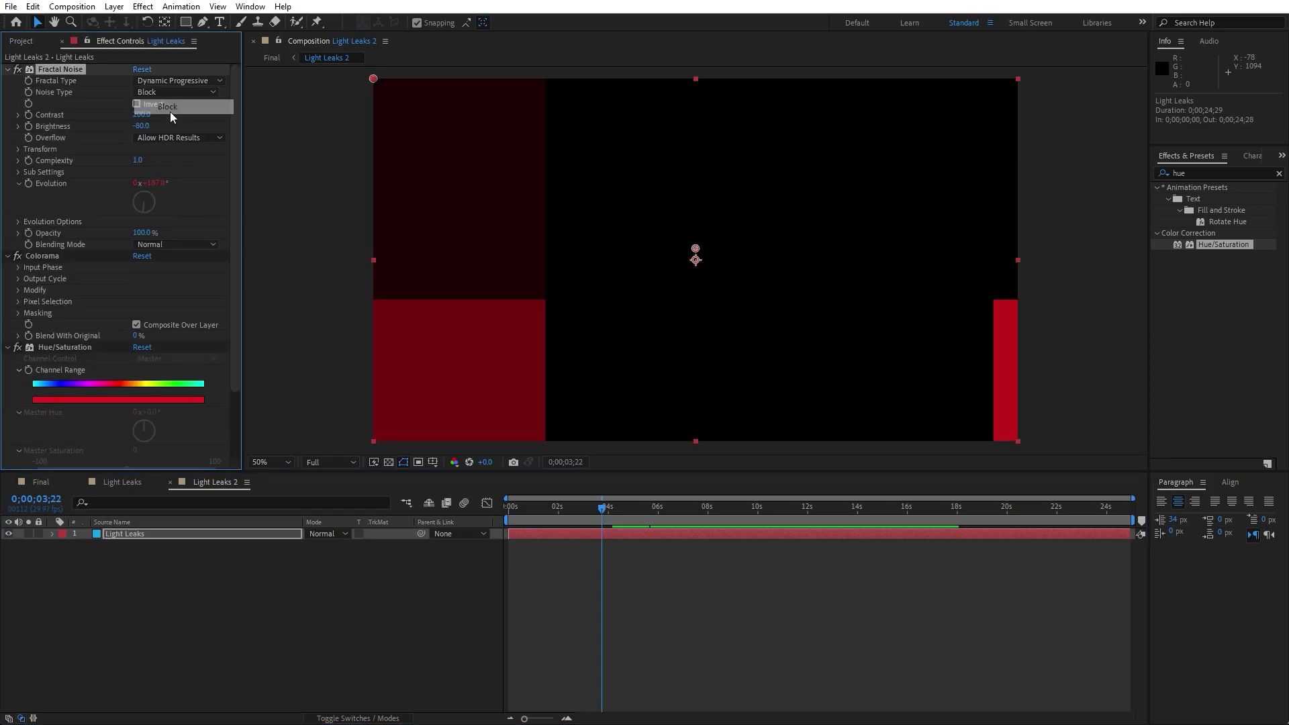
click(18, 149)
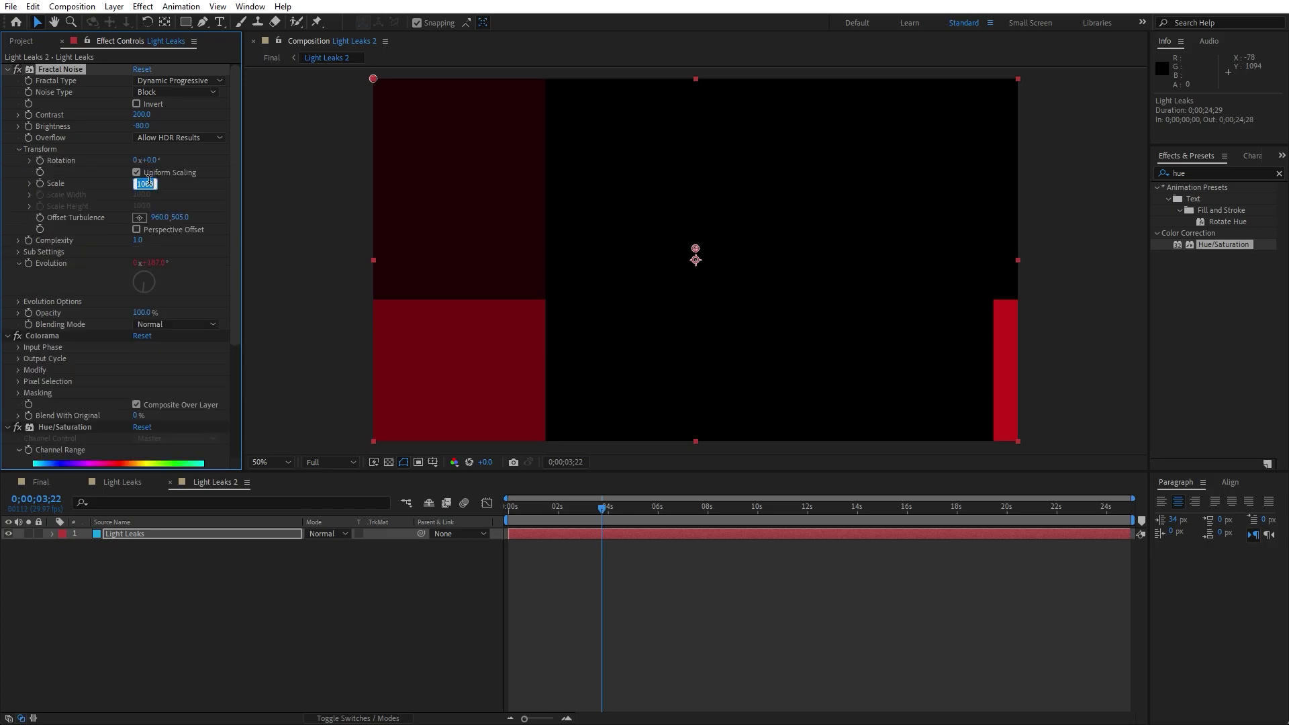
Commit the Light Leaks 2 noise scale of 275 and preview it in the Final comp
key(Return)
click(41, 482)
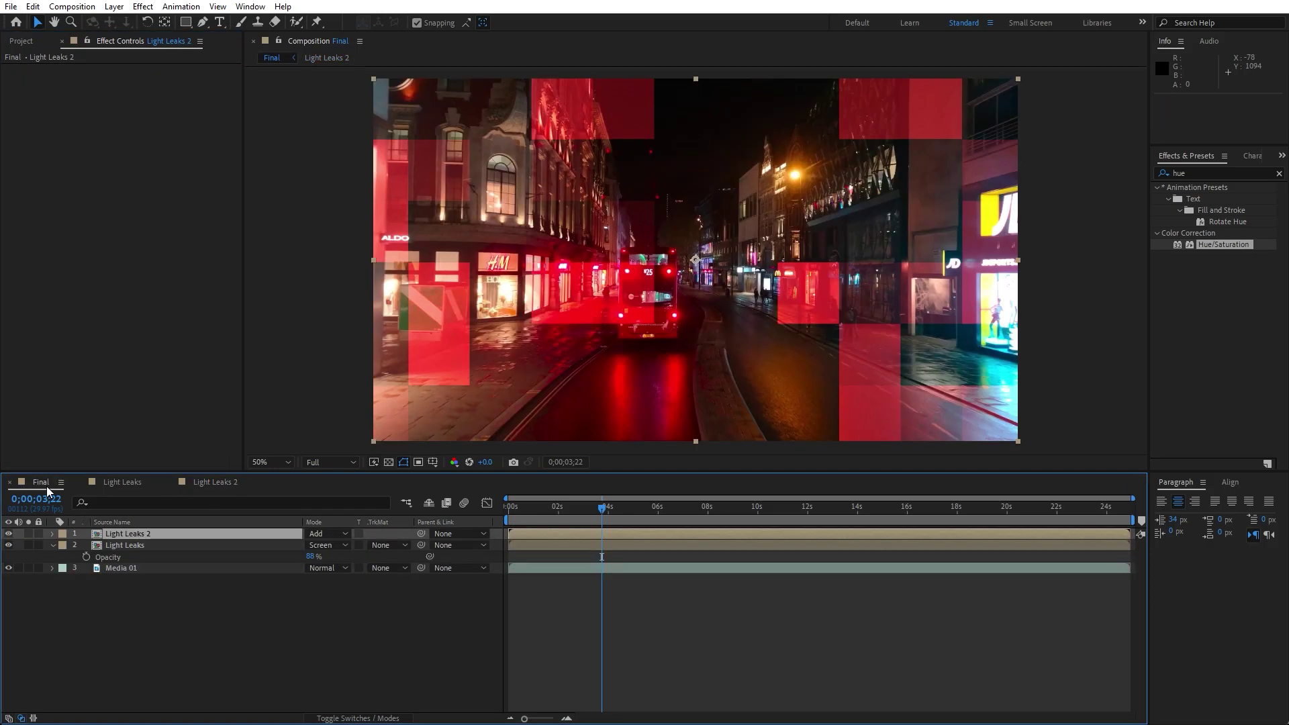
click(517, 517)
key(space)
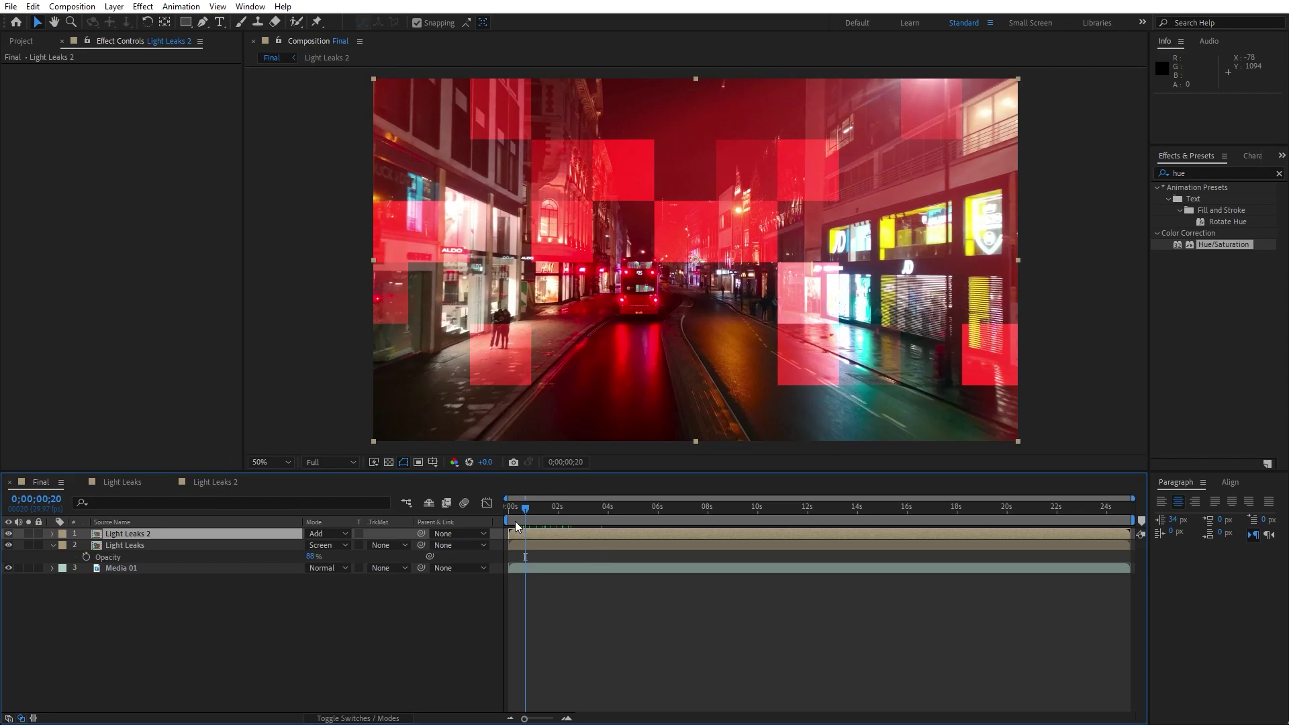
Lower the Light Leaks 2 layer opacity to 17% and play back the preview
key(t)
drag(311, 546, 249, 551)
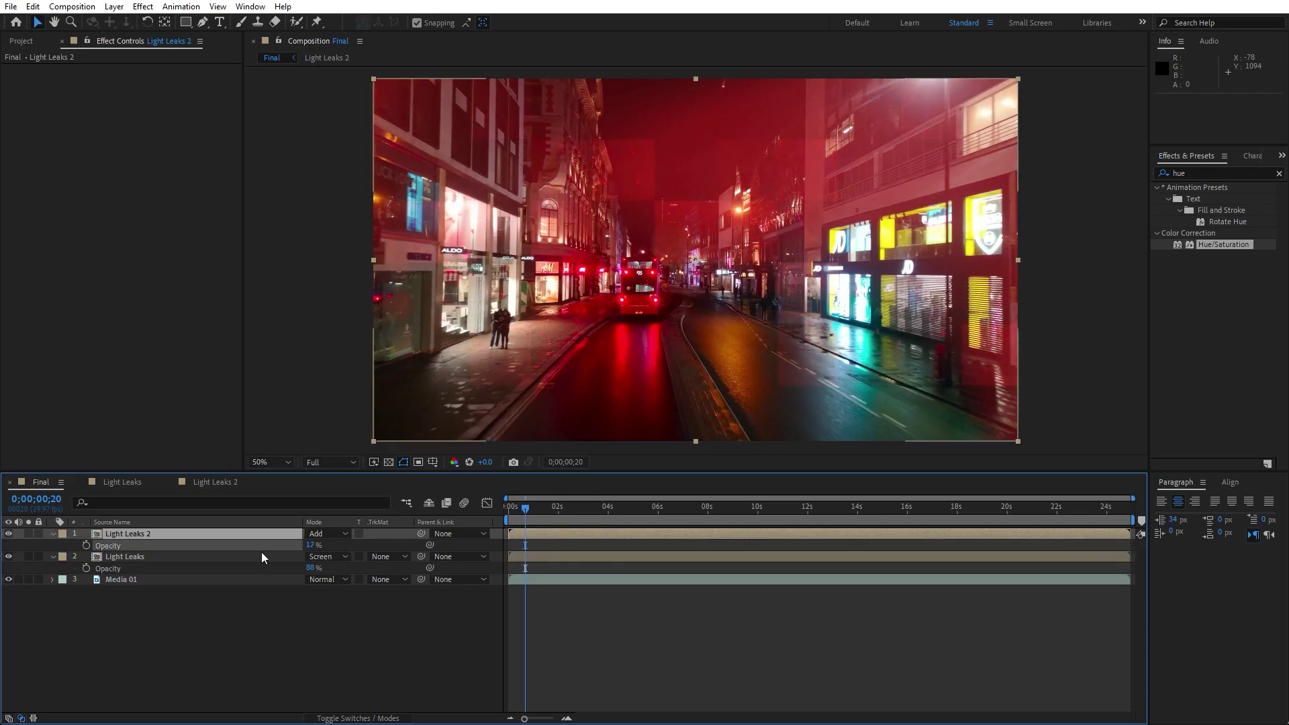
key(space)
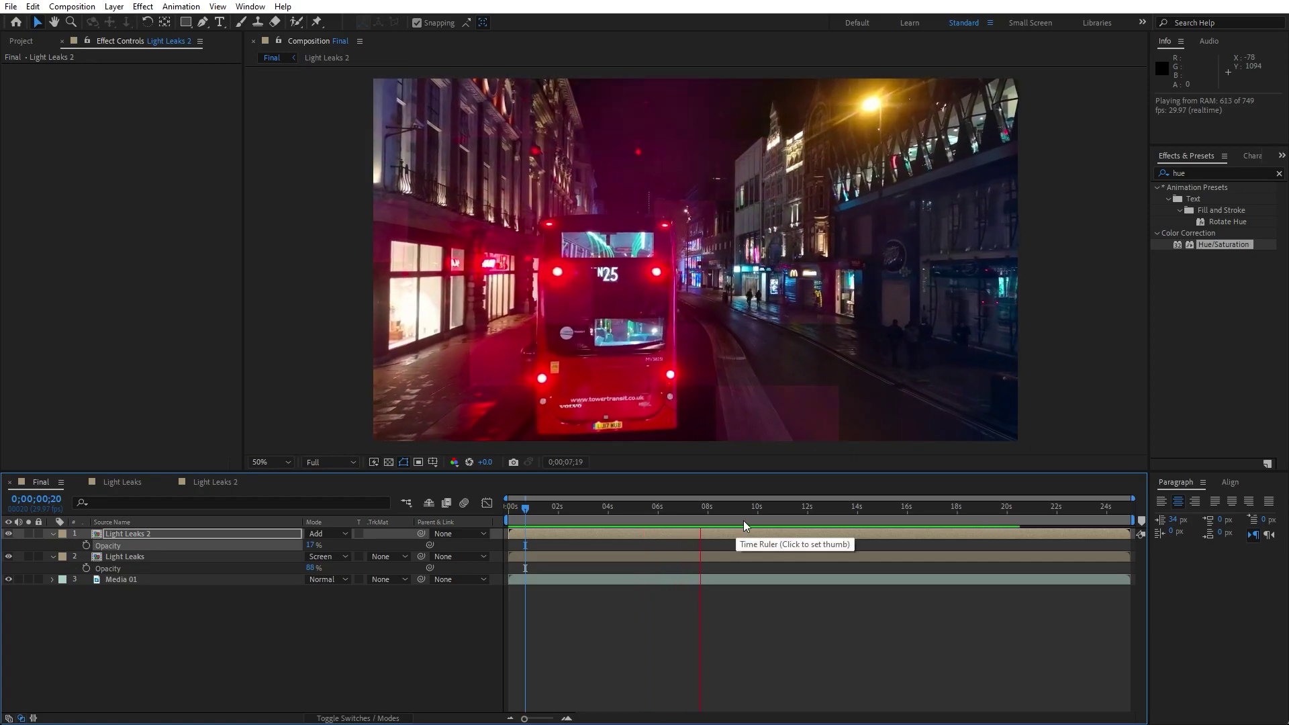
click(748, 513)
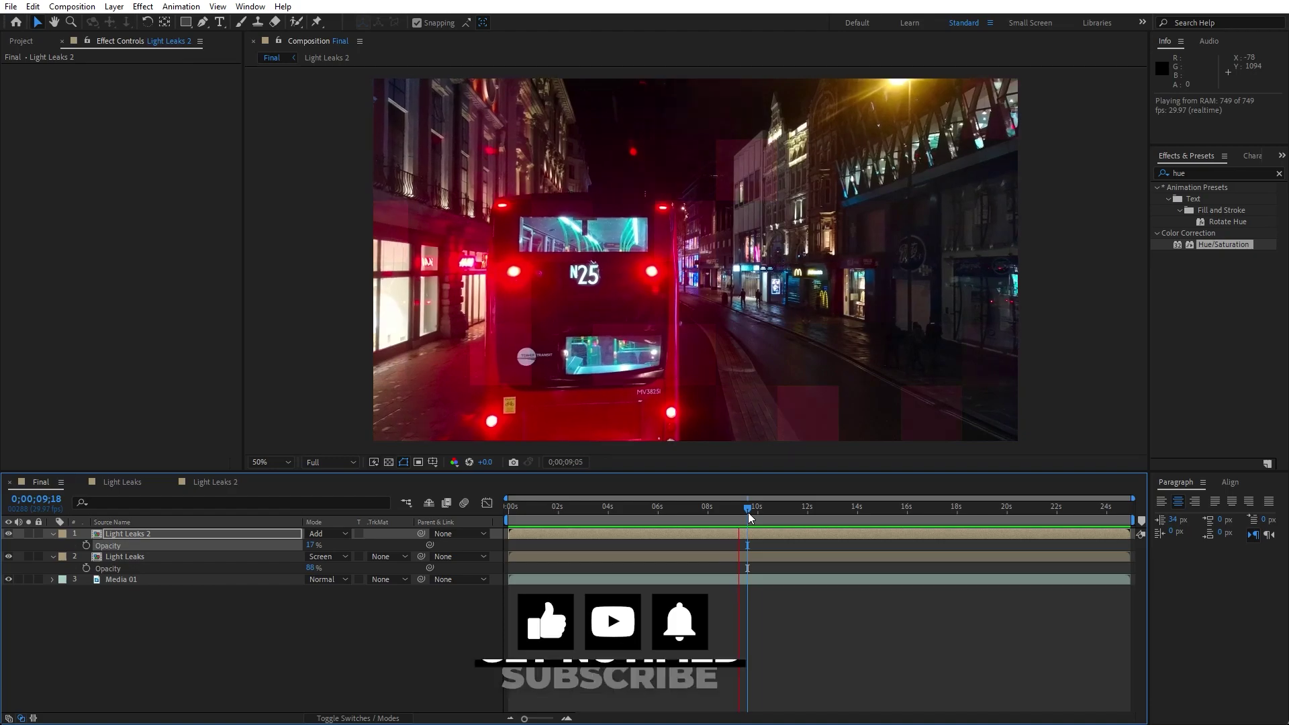
drag(748, 511, 686, 510)
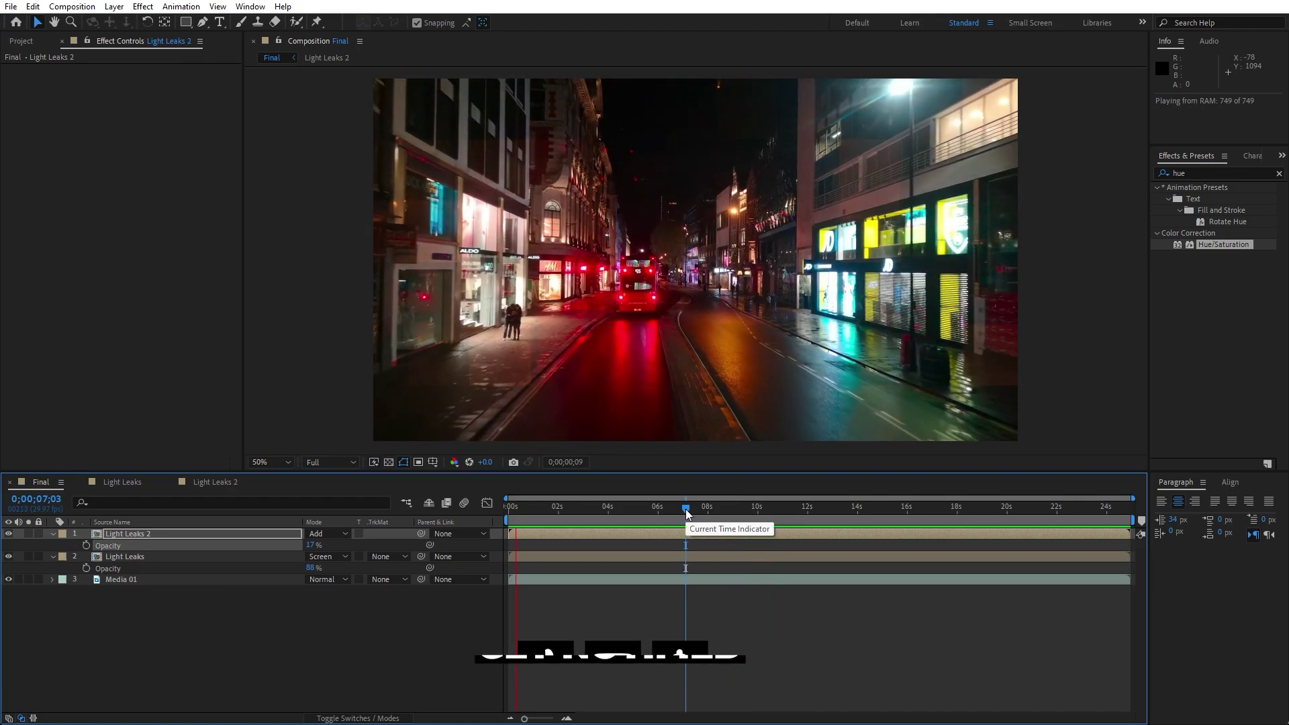